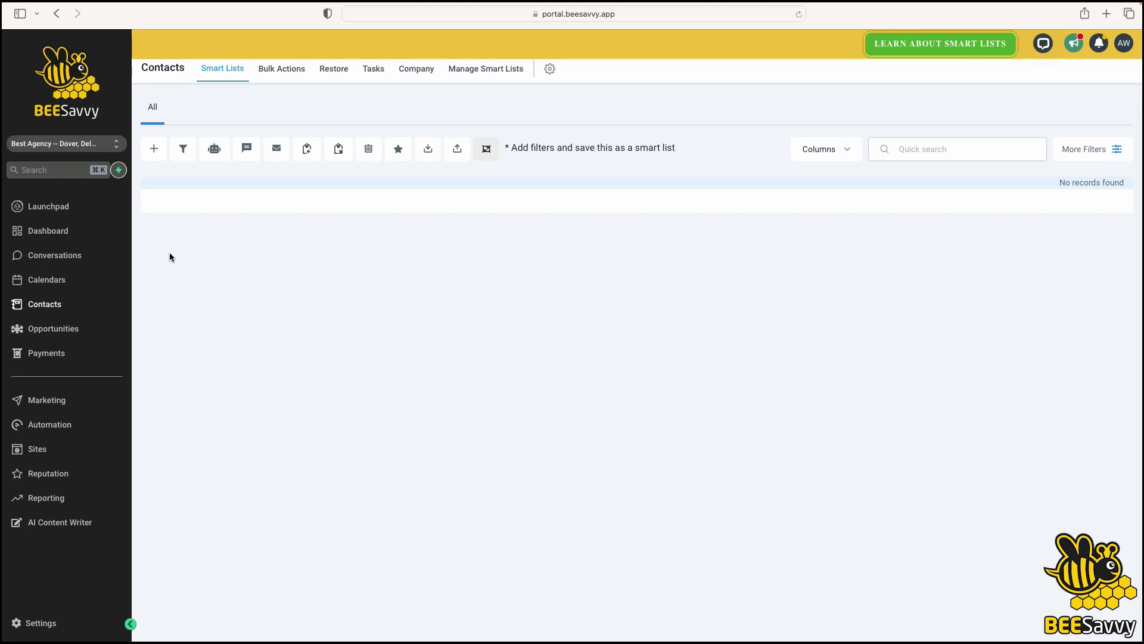
# Open a new contact form, then close it without saving
pyautogui.click(154, 150)
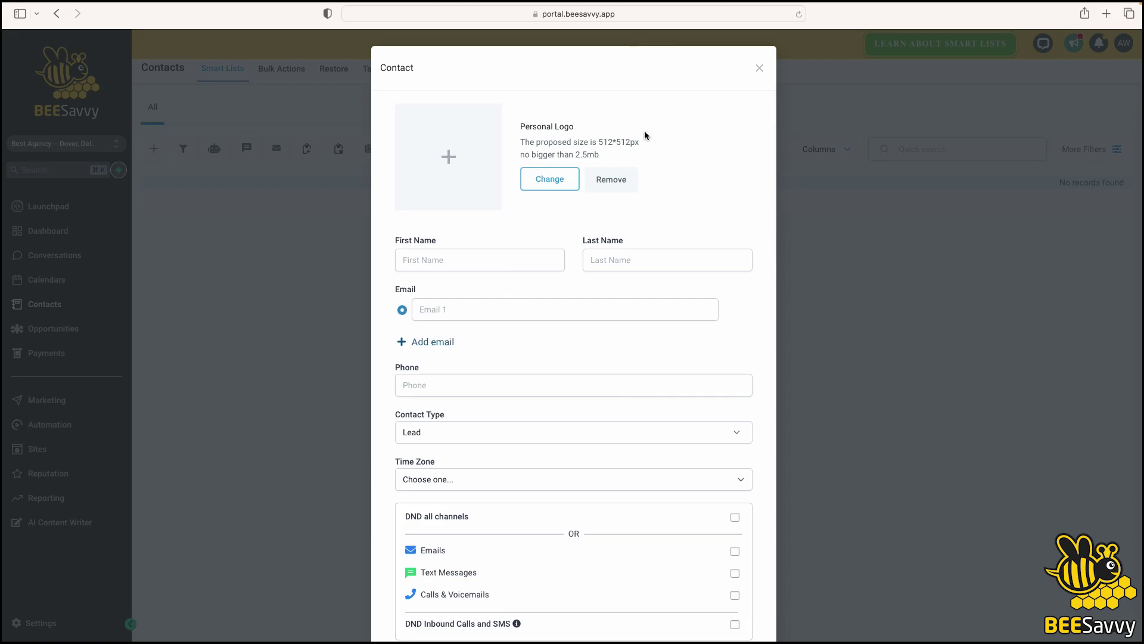
pyautogui.scroll(-2, 593, 261)
pyautogui.scroll(2, 745, 87)
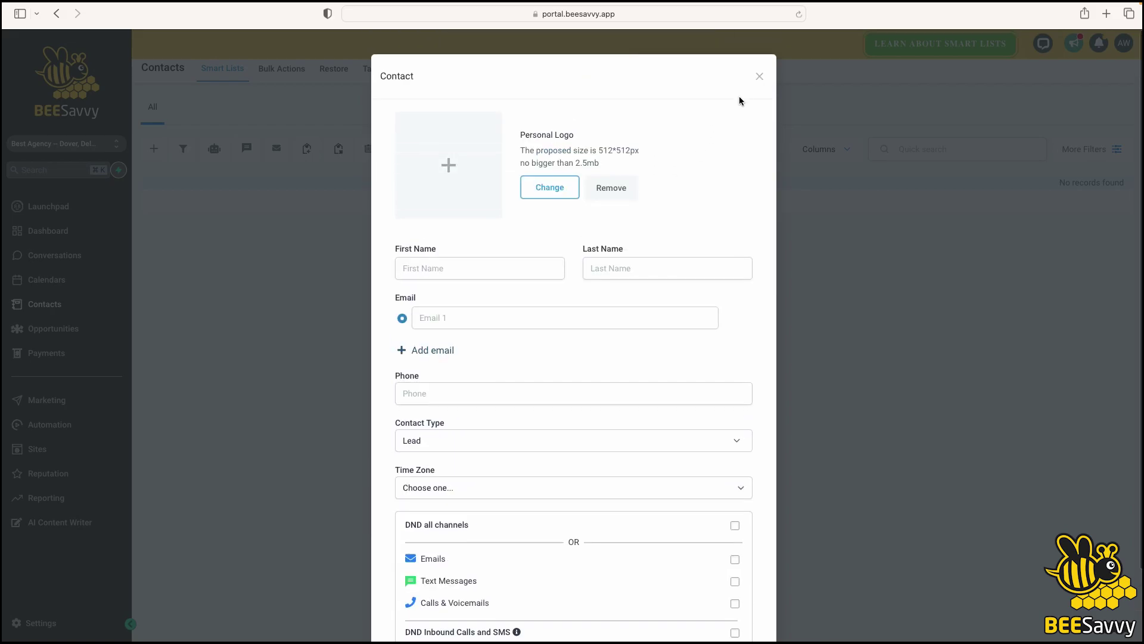
pyautogui.click(758, 69)
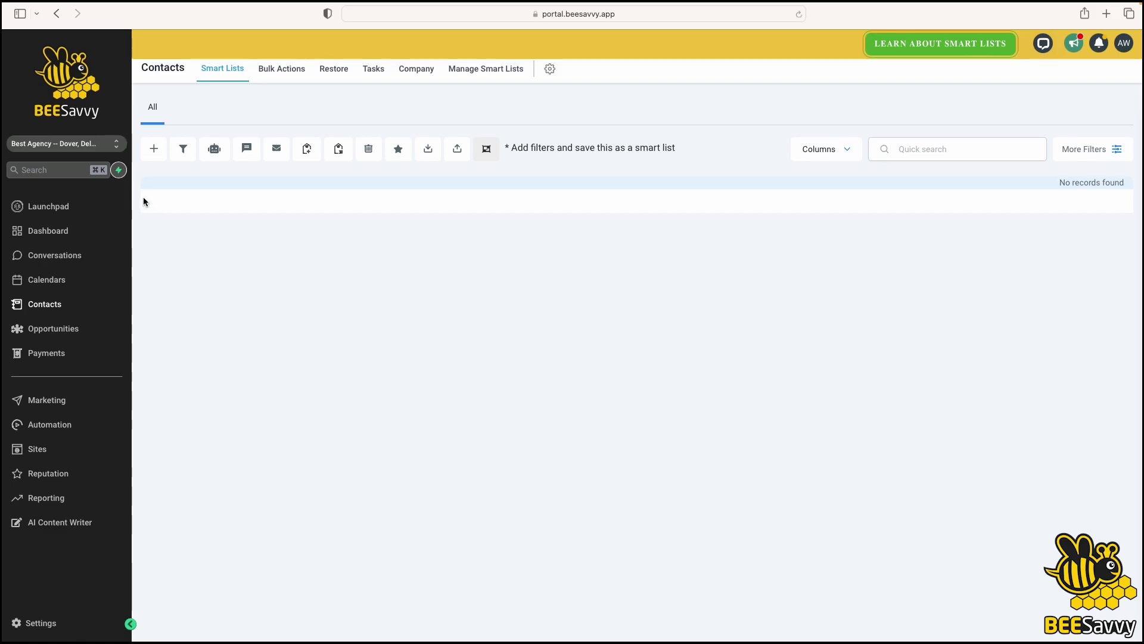
# Start a new contact from Quick Actions and enter the contact's first name, last name and email
pyautogui.click(119, 171)
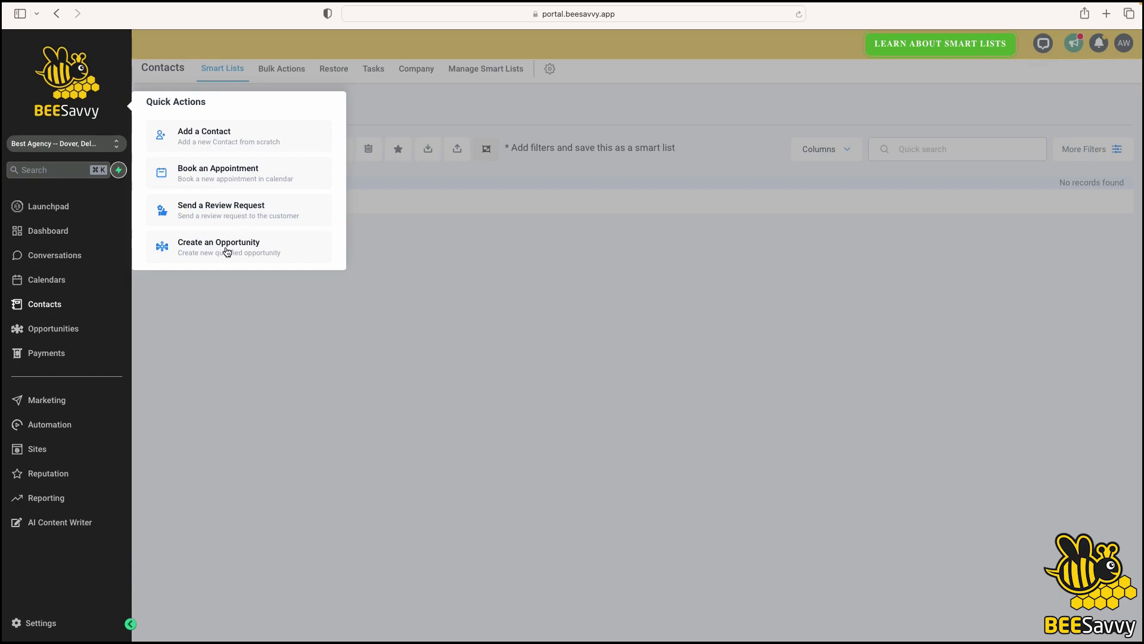
pyautogui.click(204, 138)
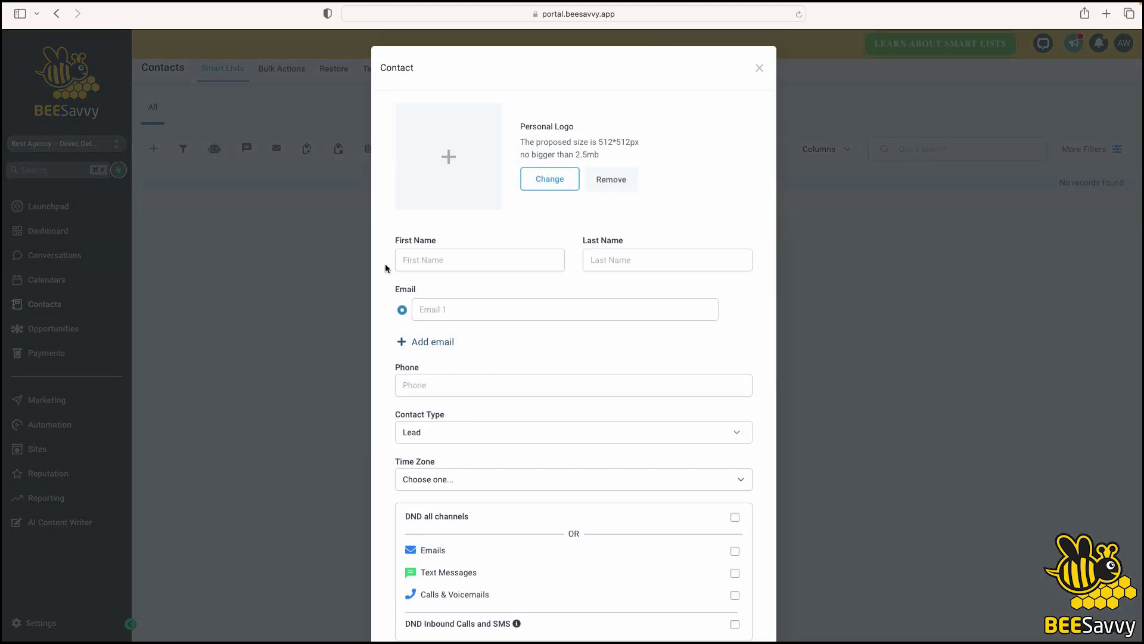
pyautogui.click(432, 261)
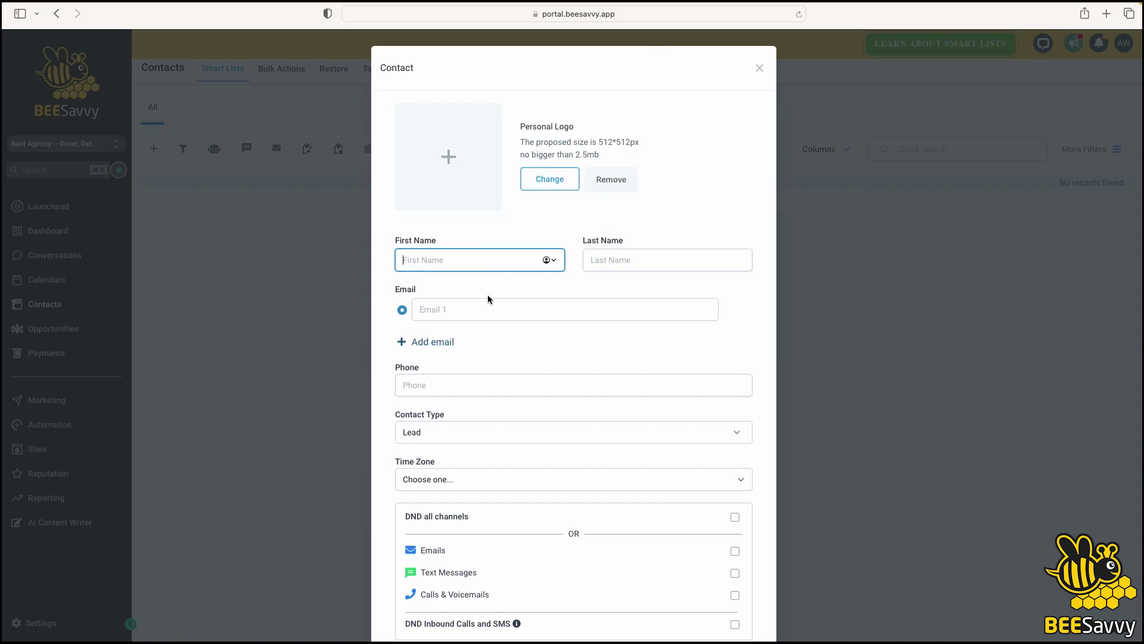
pyautogui.write('Billy')
pyautogui.press('Tab')
pyautogui.write('Bod')
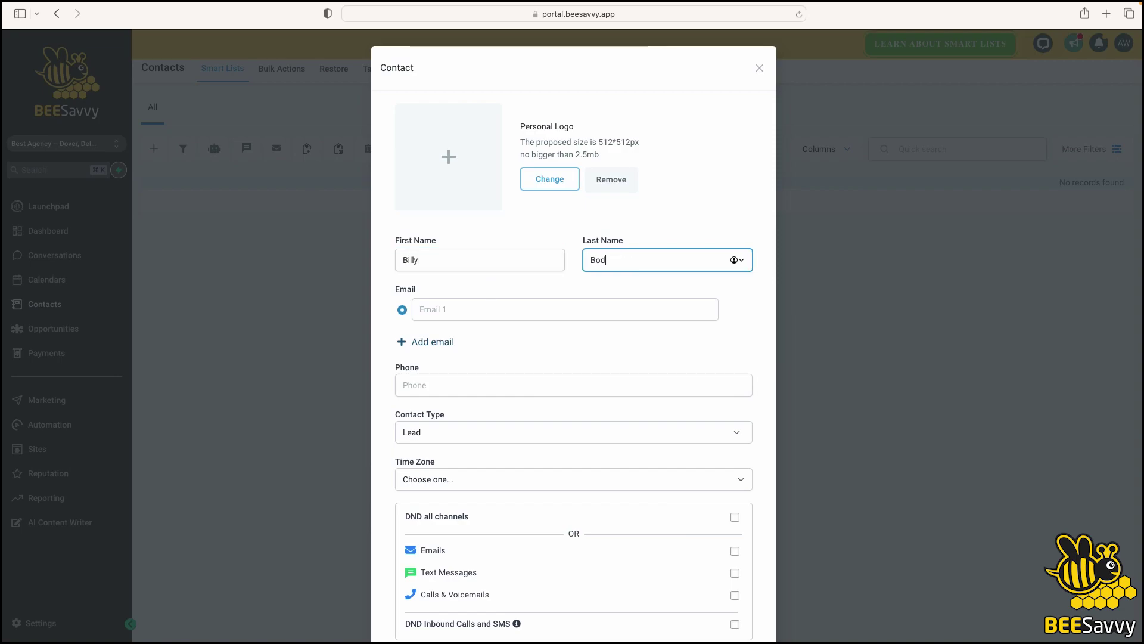
pyautogui.press('BackSpace')
pyautogui.write('b')
pyautogui.click(446, 313)
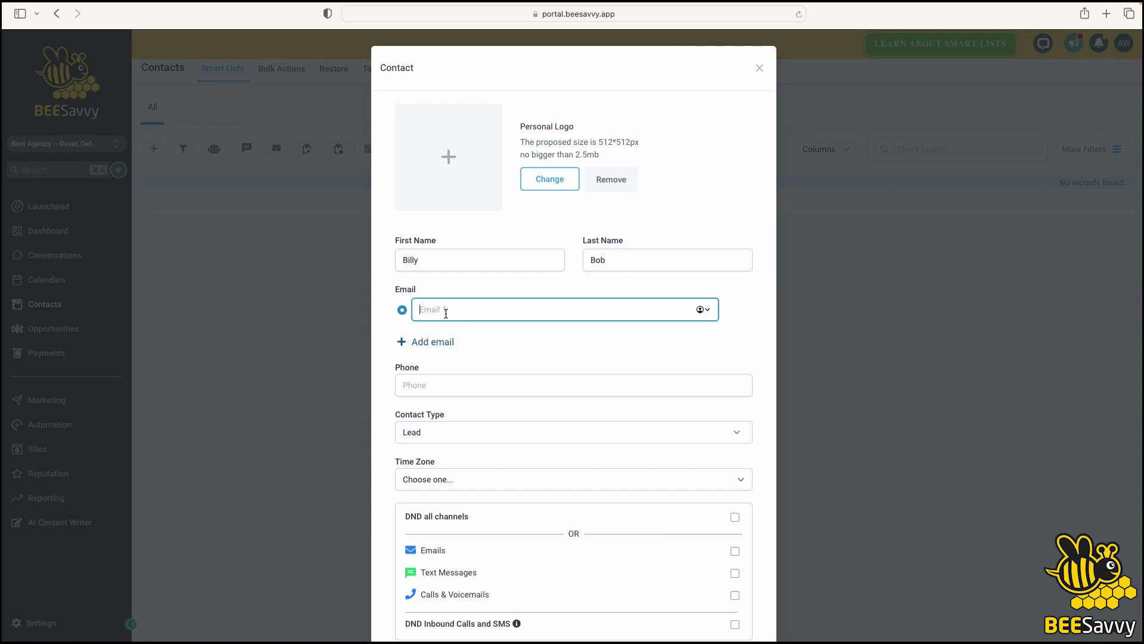
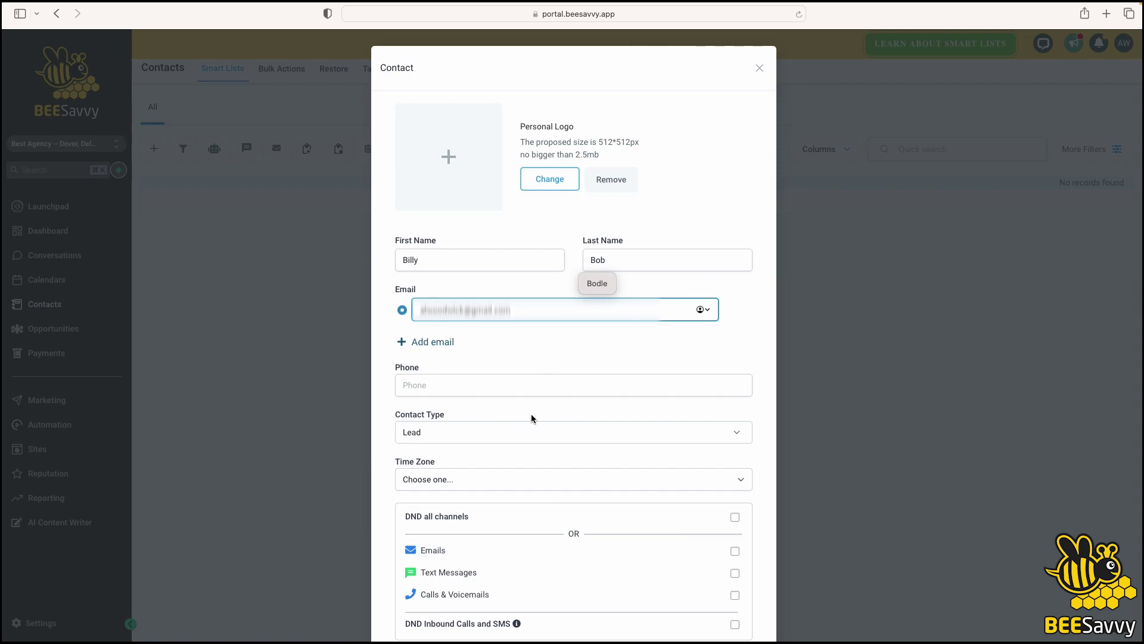
# Keep the contact type as Lead, then discard the unsaved form and return to Contacts
pyautogui.scroll(-2, 558, 414)
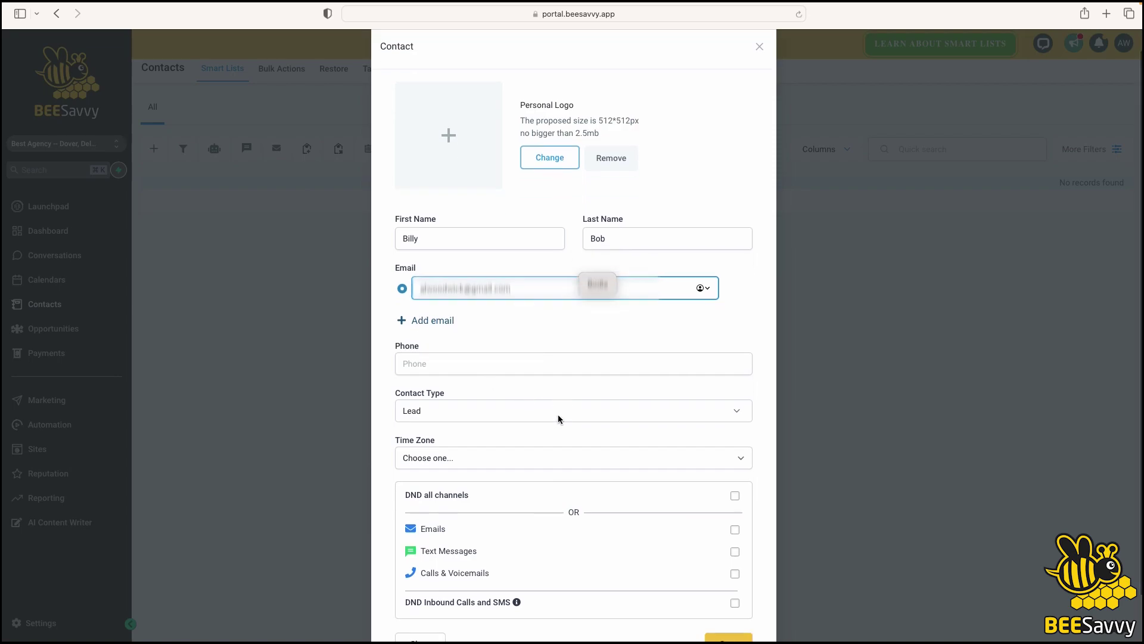
pyautogui.click(596, 398)
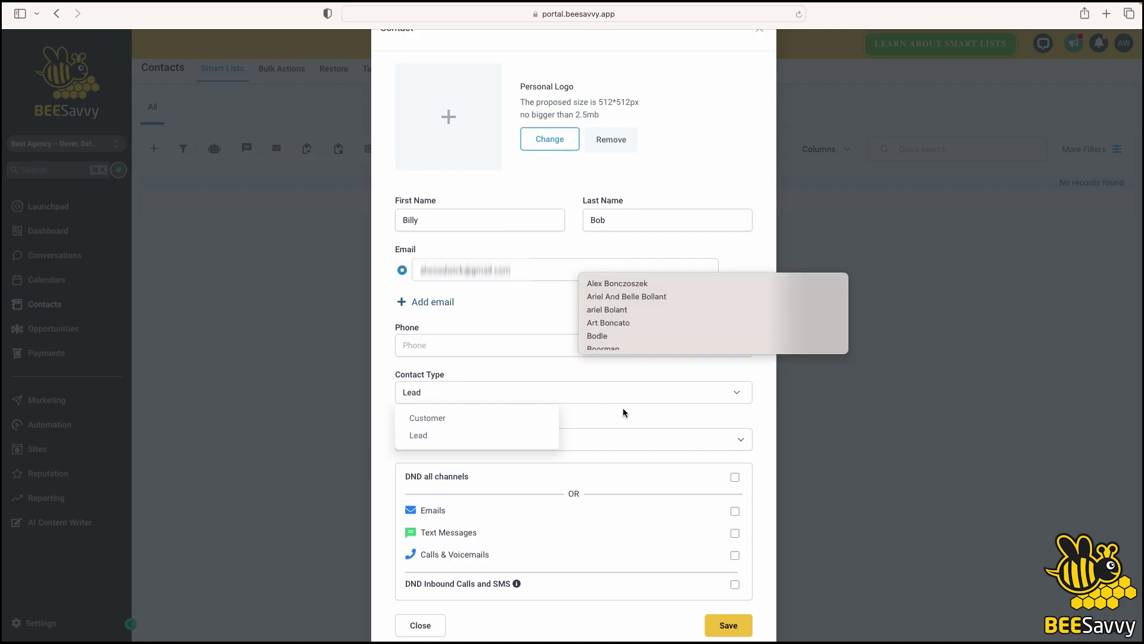
pyautogui.click(616, 422)
pyautogui.scroll(-2, 617, 417)
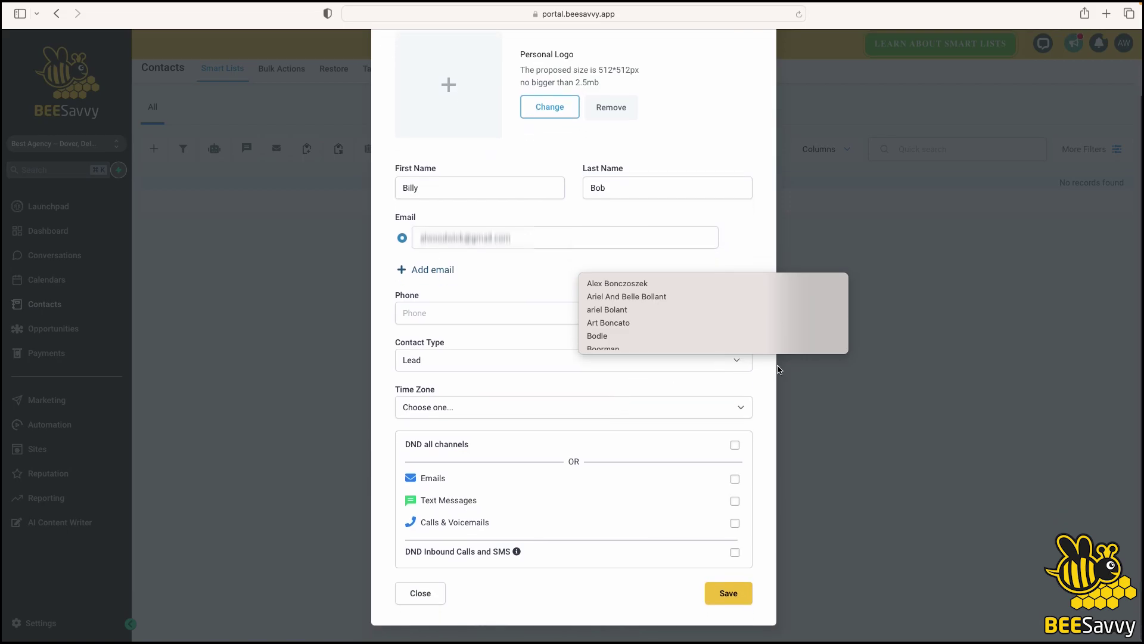
pyautogui.click(380, 388)
pyautogui.click(327, 382)
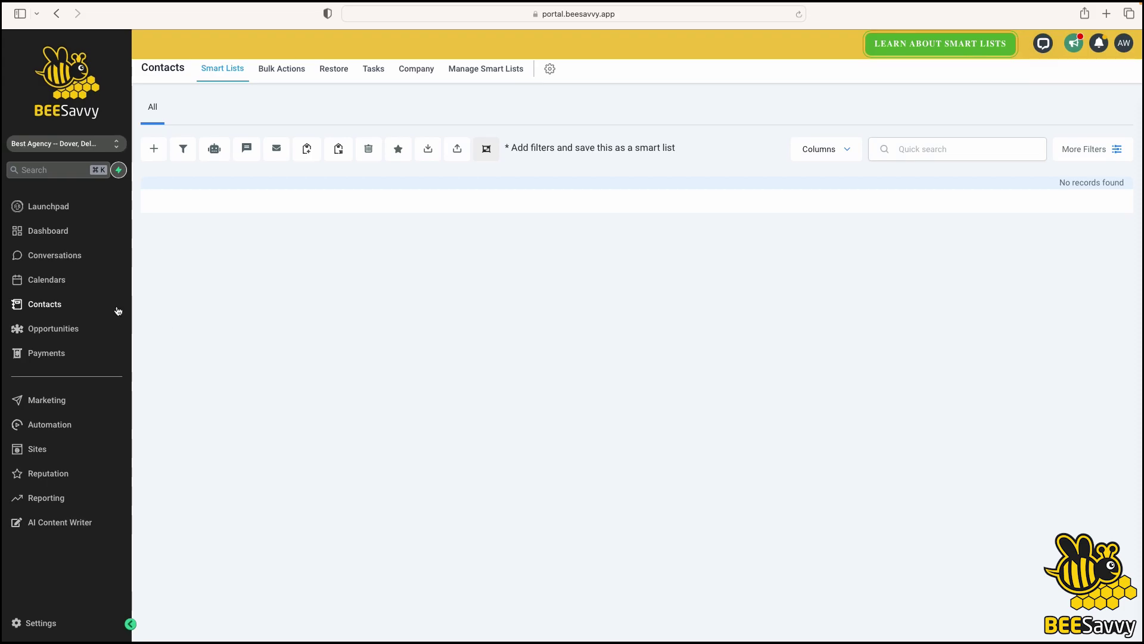
pyautogui.click(47, 304)
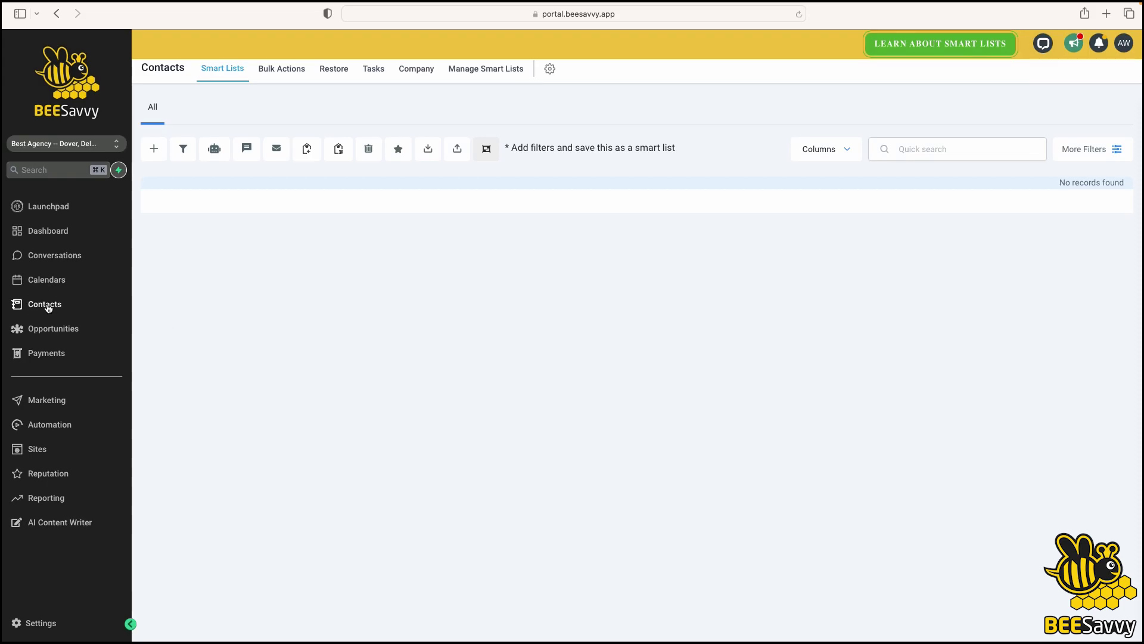
# Start a fresh contact from Quick Actions with the contact's first name, last name and email
pyautogui.click(119, 170)
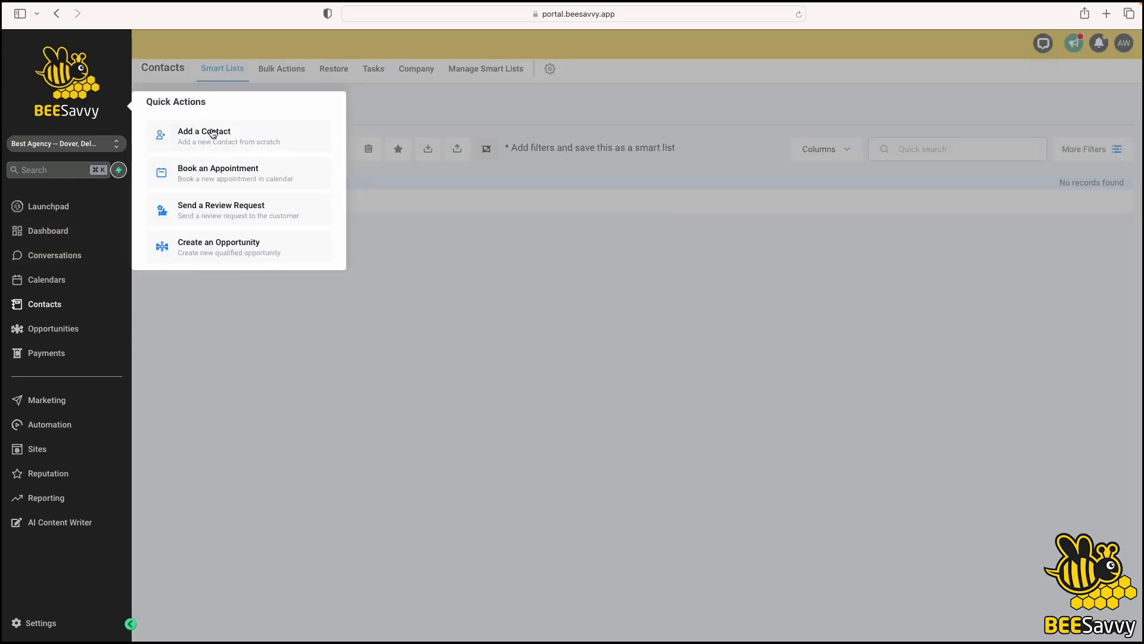
pyautogui.click(213, 133)
pyautogui.click(429, 261)
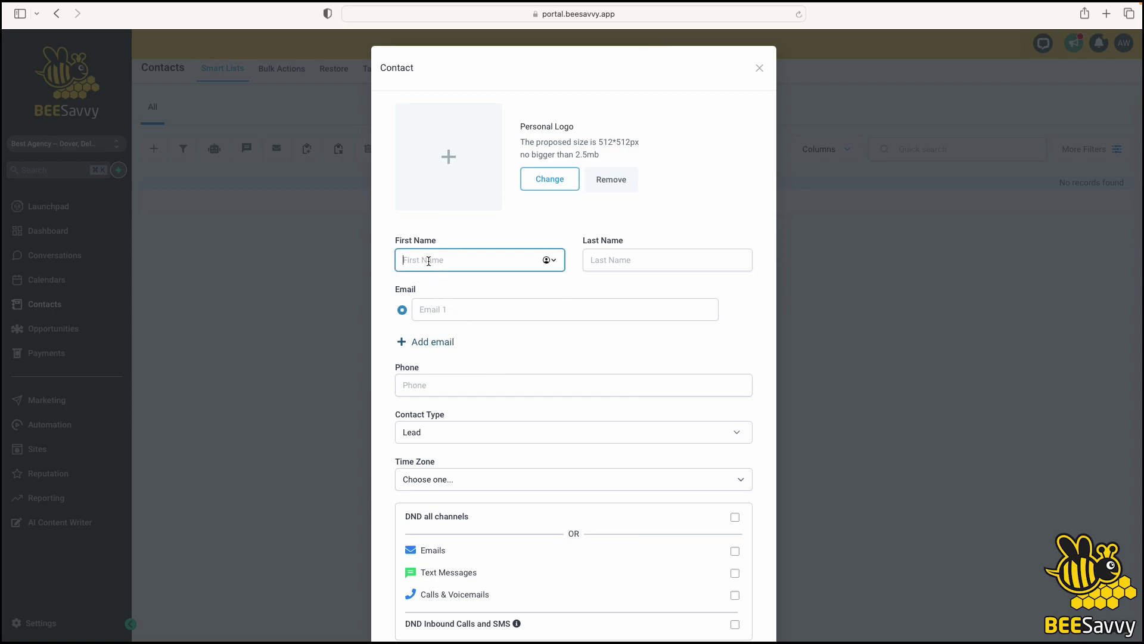
pyautogui.write('Billy')
pyautogui.press('Tab')
pyautogui.write('Bob')
pyautogui.click(465, 304)
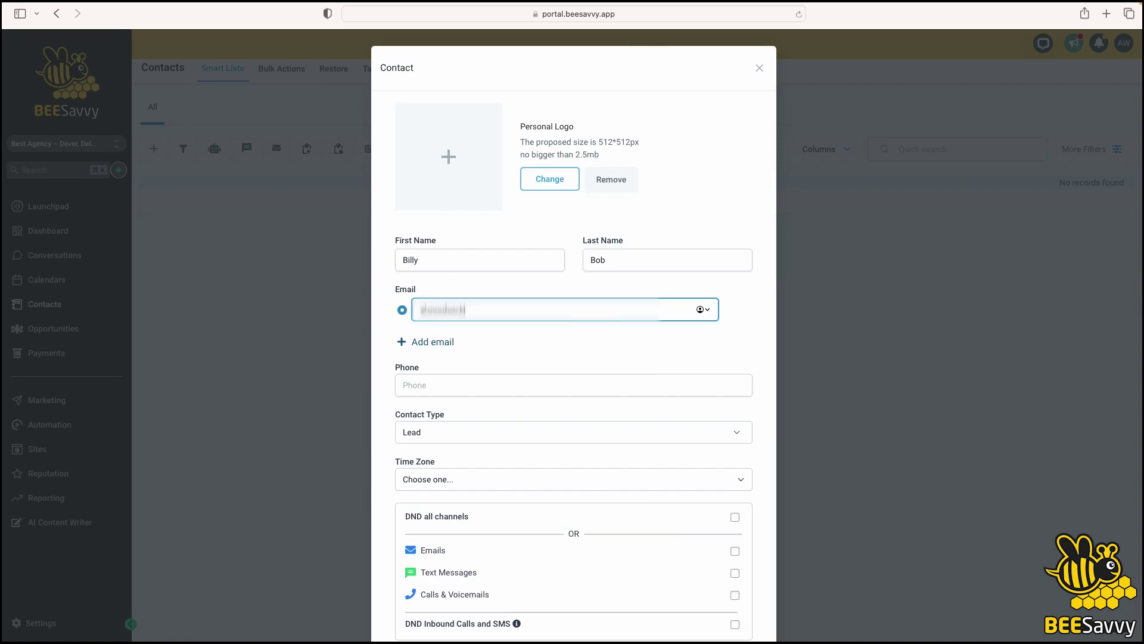
# Save the new Lead contact from the bottom of the form
pyautogui.scroll(-1, 460, 386)
pyautogui.scroll(-1, 460, 386)
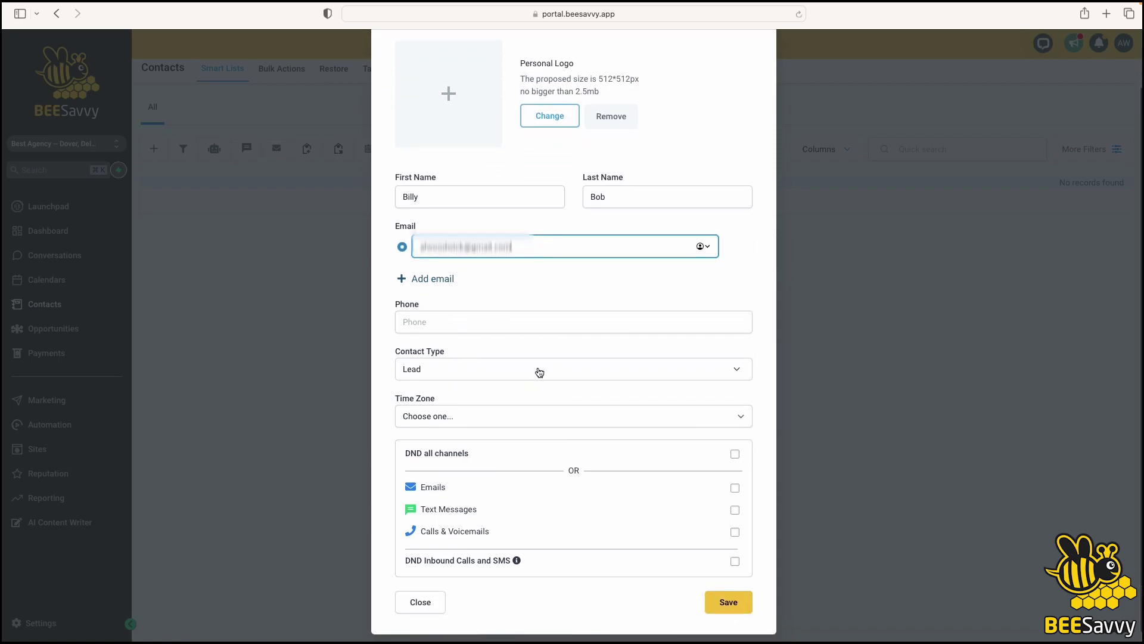
pyautogui.scroll(-1, 541, 373)
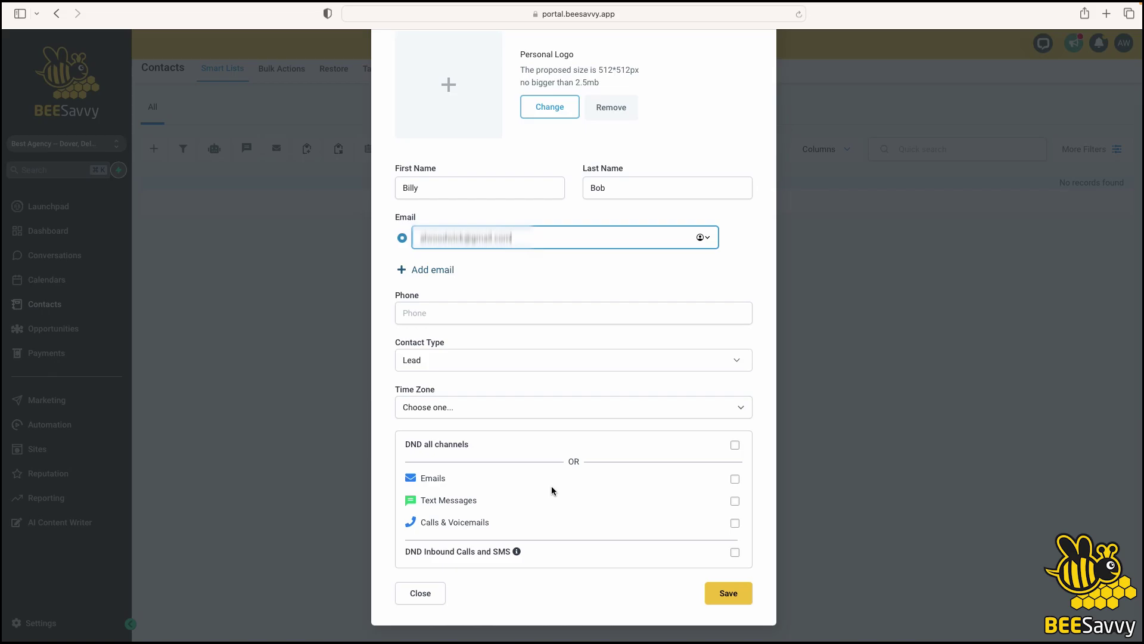
pyautogui.click(727, 594)
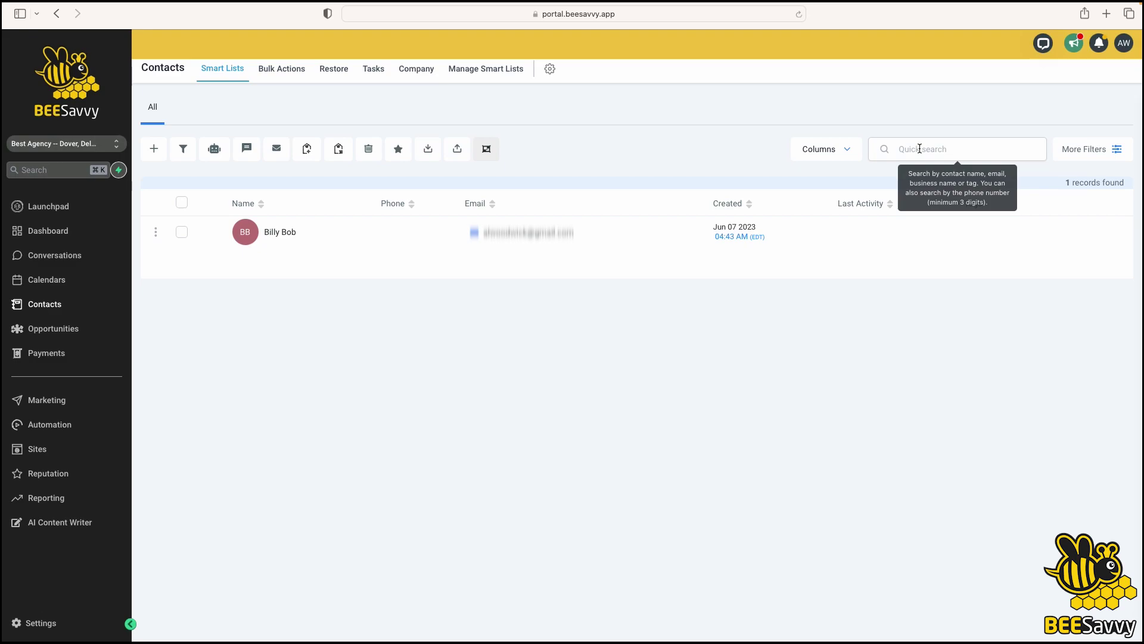
pyautogui.click(1108, 150)
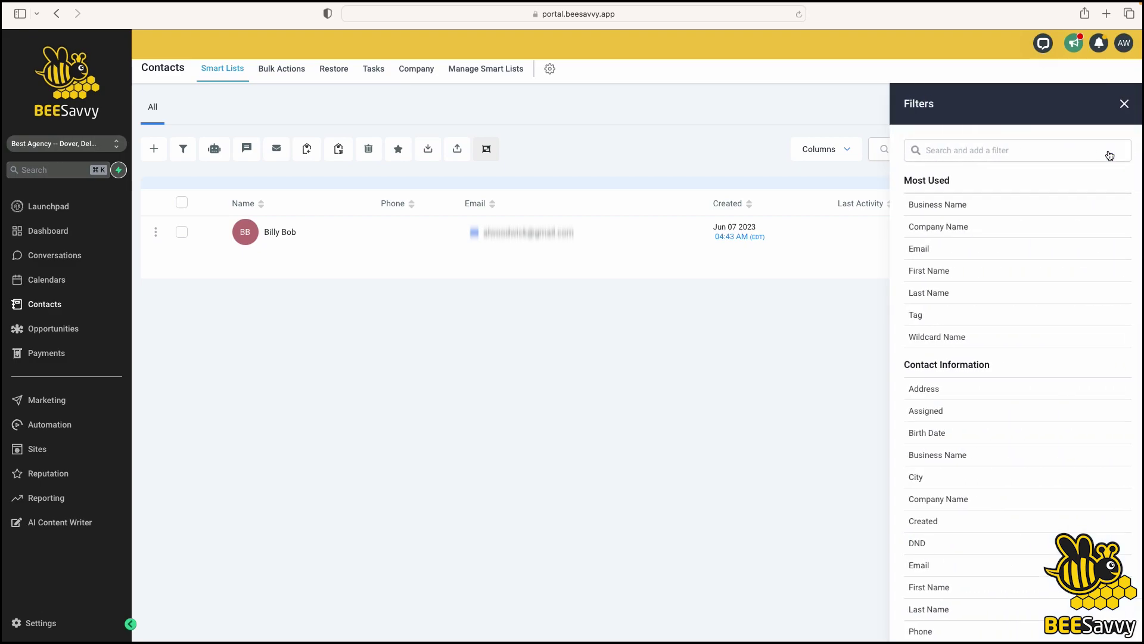
pyautogui.scroll(-10, 1076, 333)
pyautogui.scroll(10, 1076, 333)
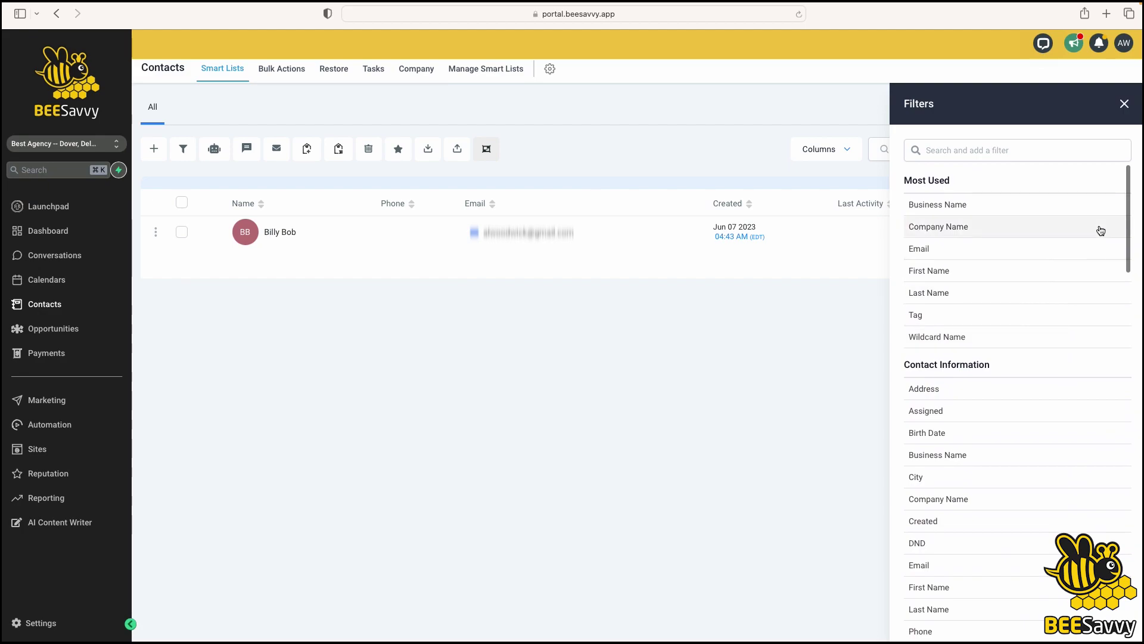
pyautogui.click(1125, 103)
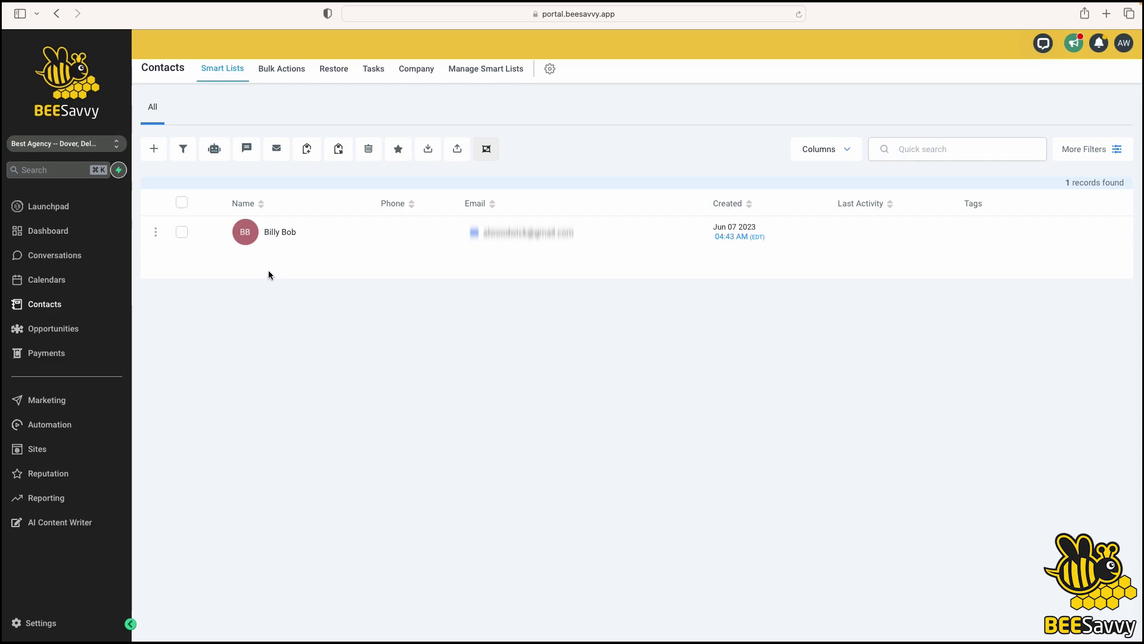
# Open the Conversations inbox and view its empty Unread list
pyautogui.click(73, 260)
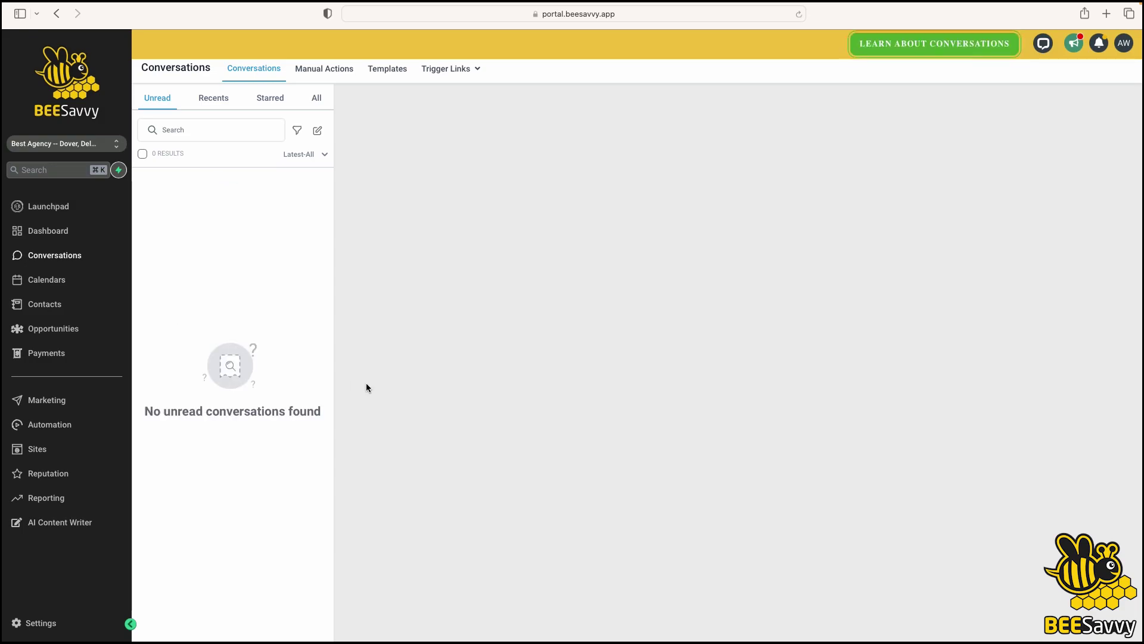
pyautogui.click(158, 99)
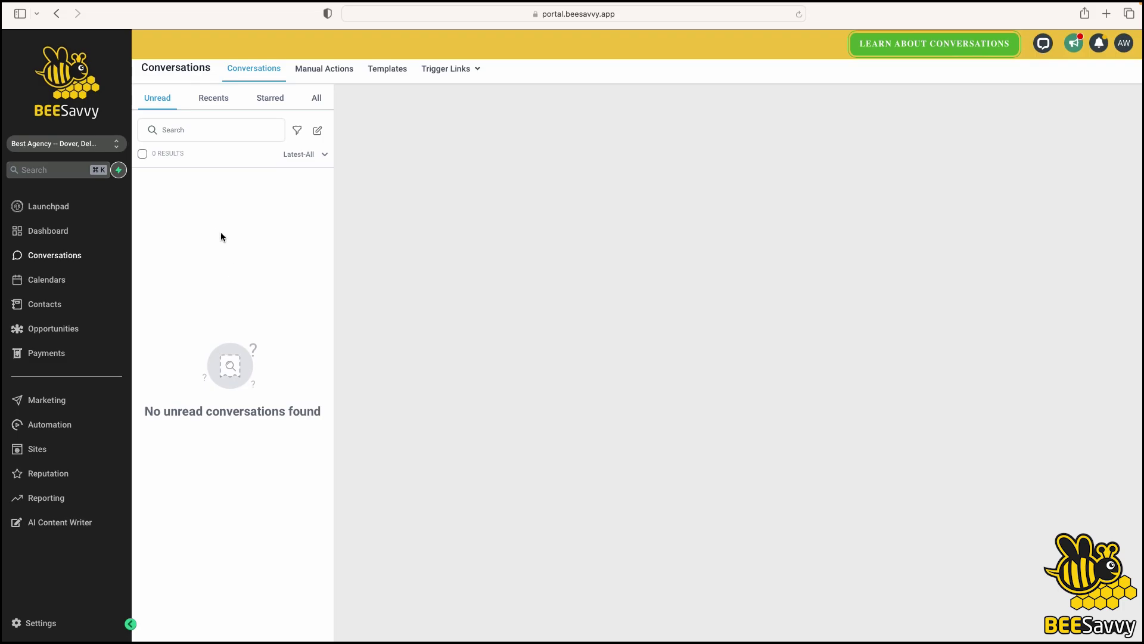
pyautogui.click(317, 130)
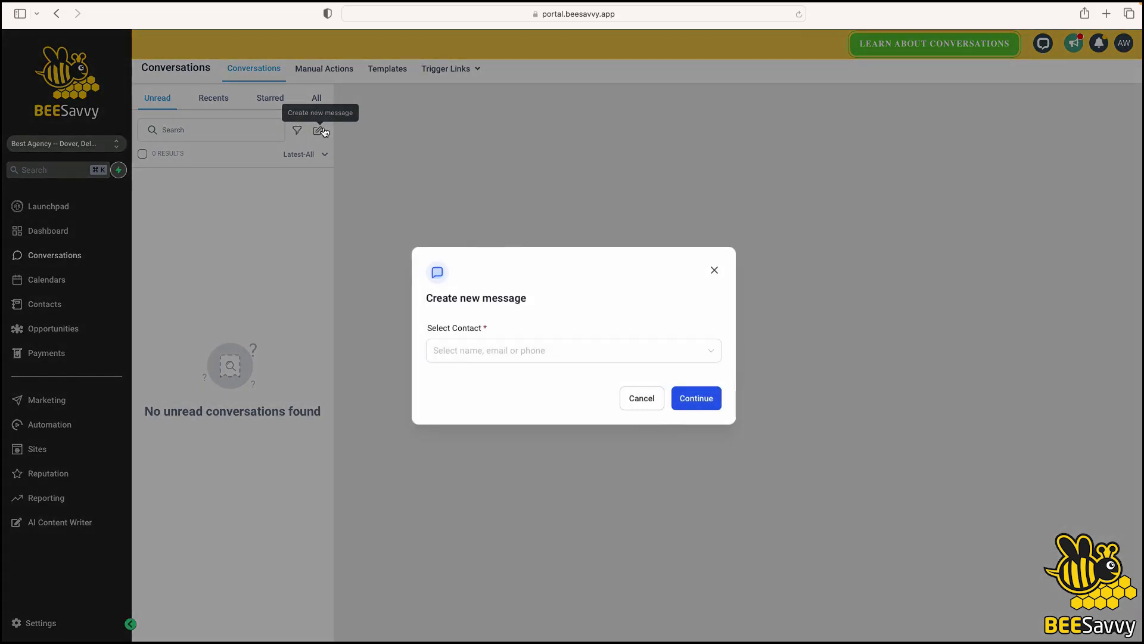
pyautogui.click(511, 354)
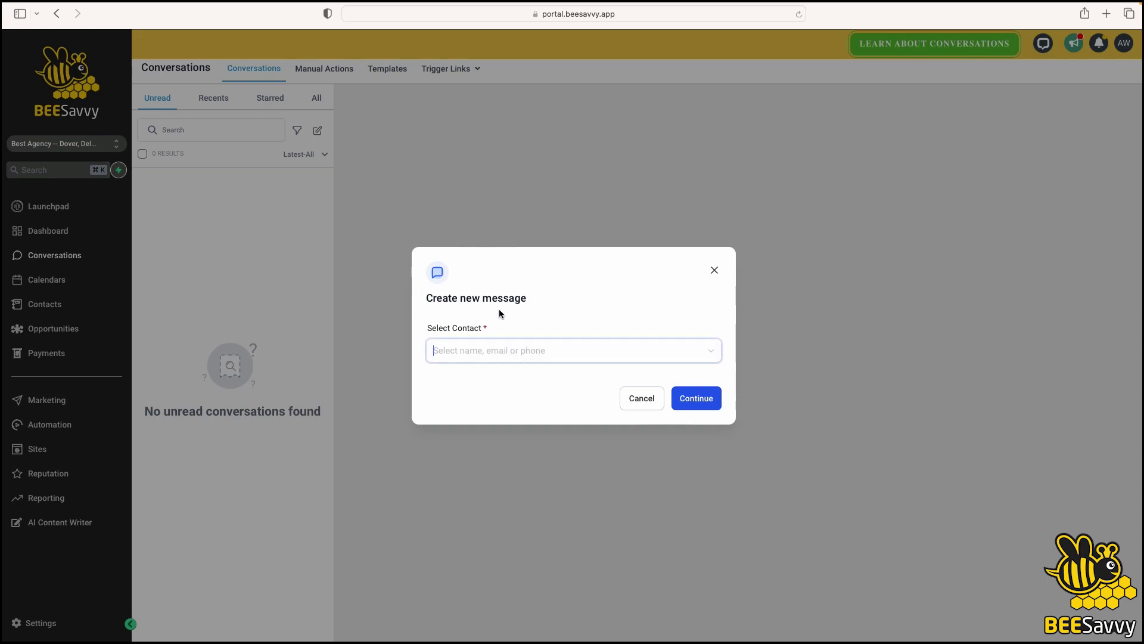
pyautogui.write('billy')
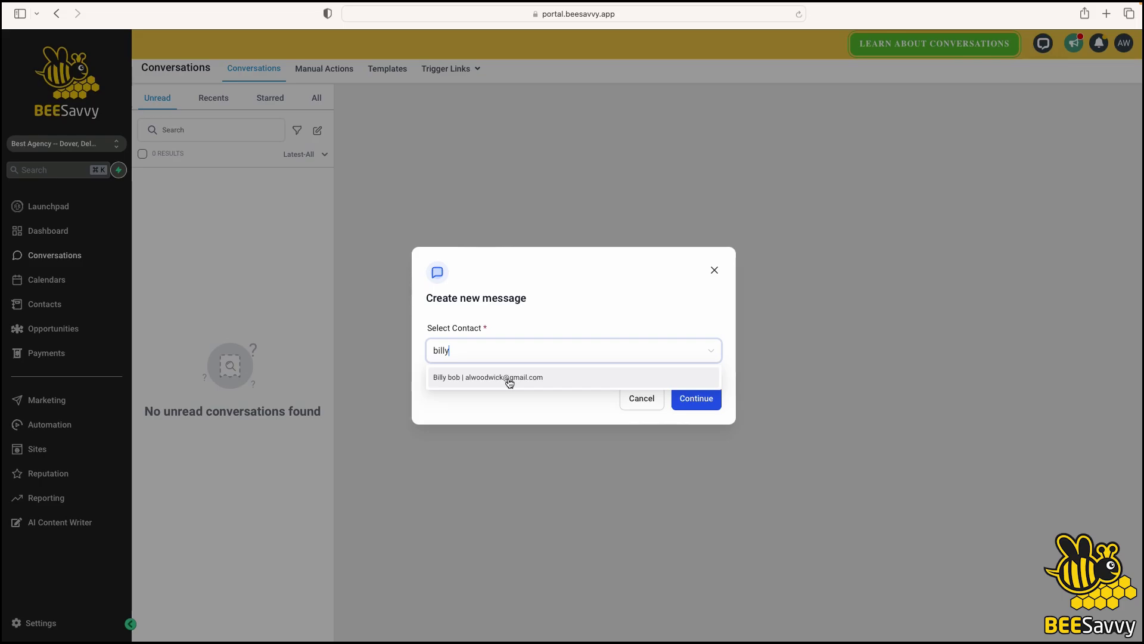
pyautogui.click(509, 383)
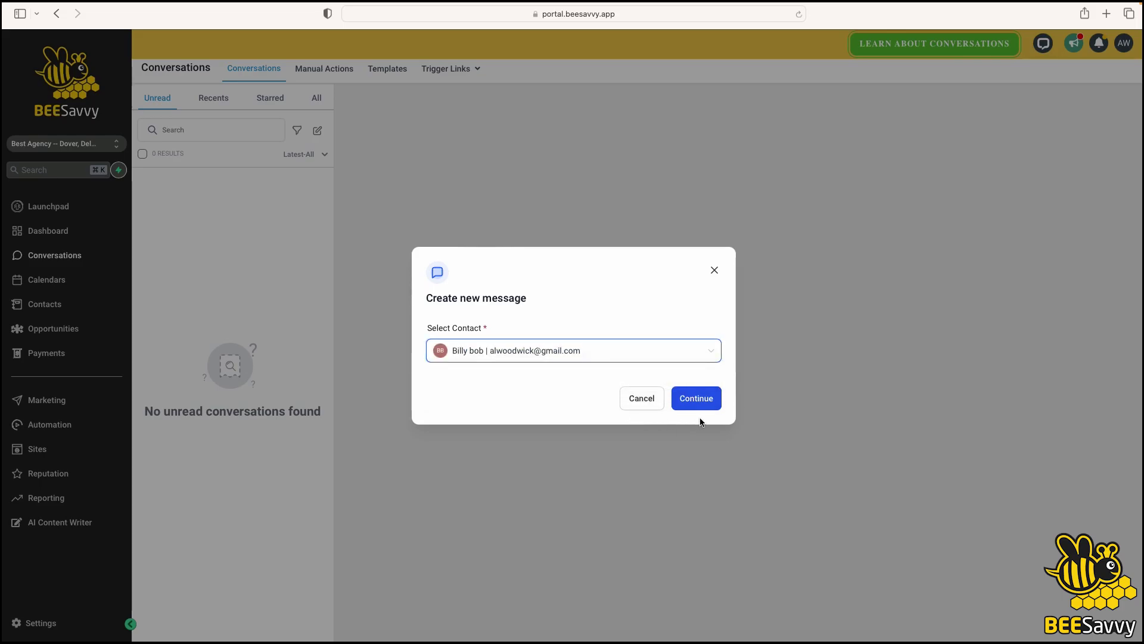
pyautogui.click(713, 272)
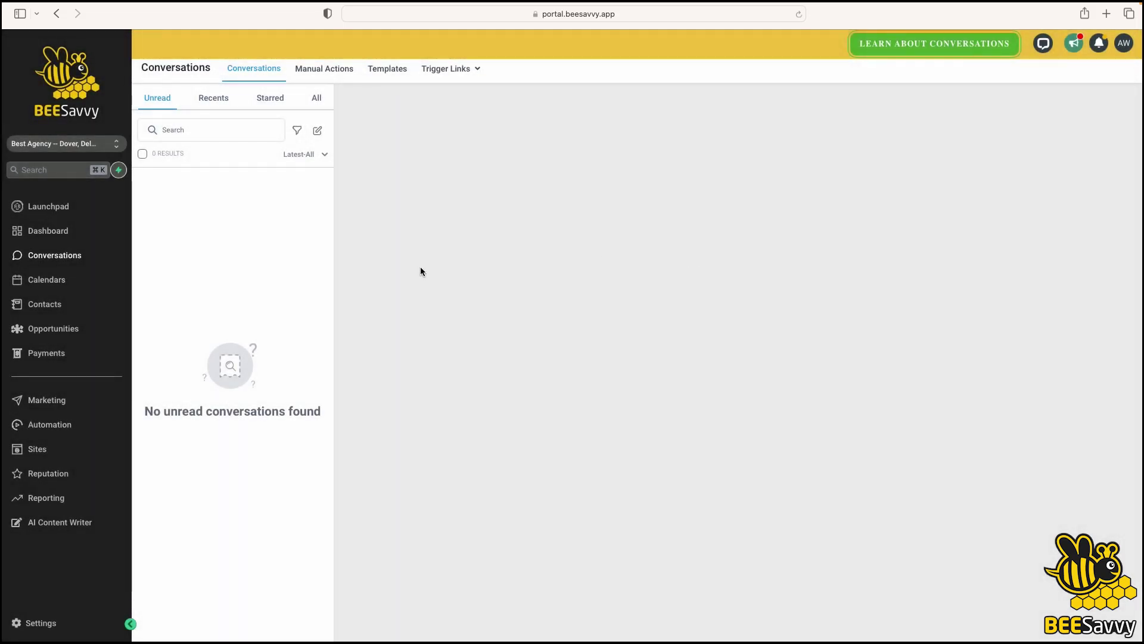
# Find the lead contact with the Contacts quick search and open their record
pyautogui.click(60, 304)
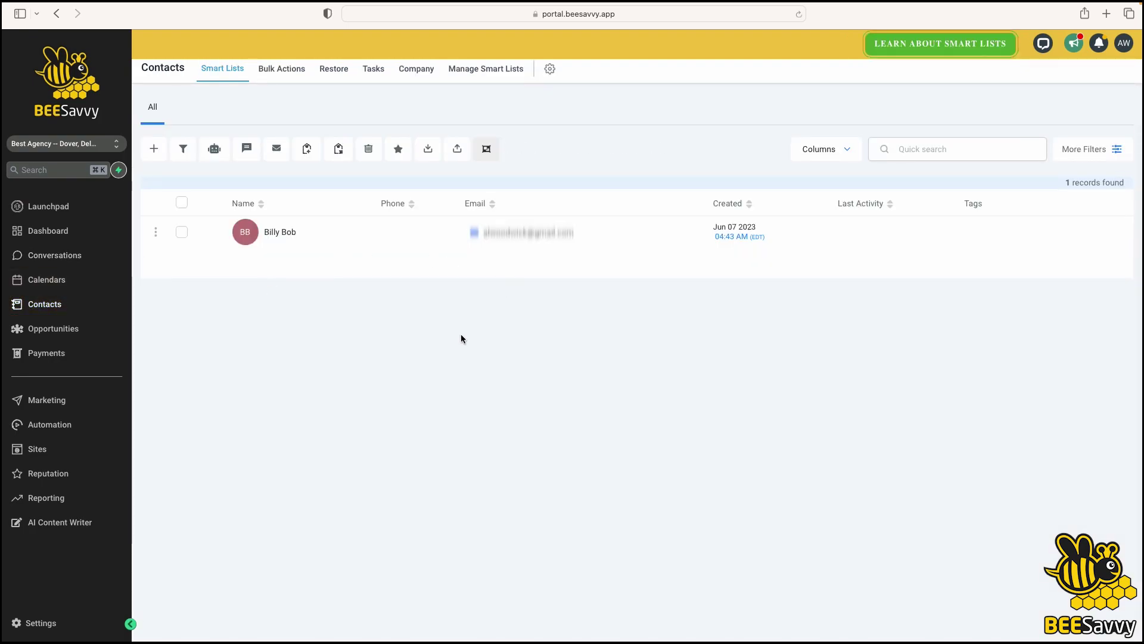
pyautogui.click(919, 150)
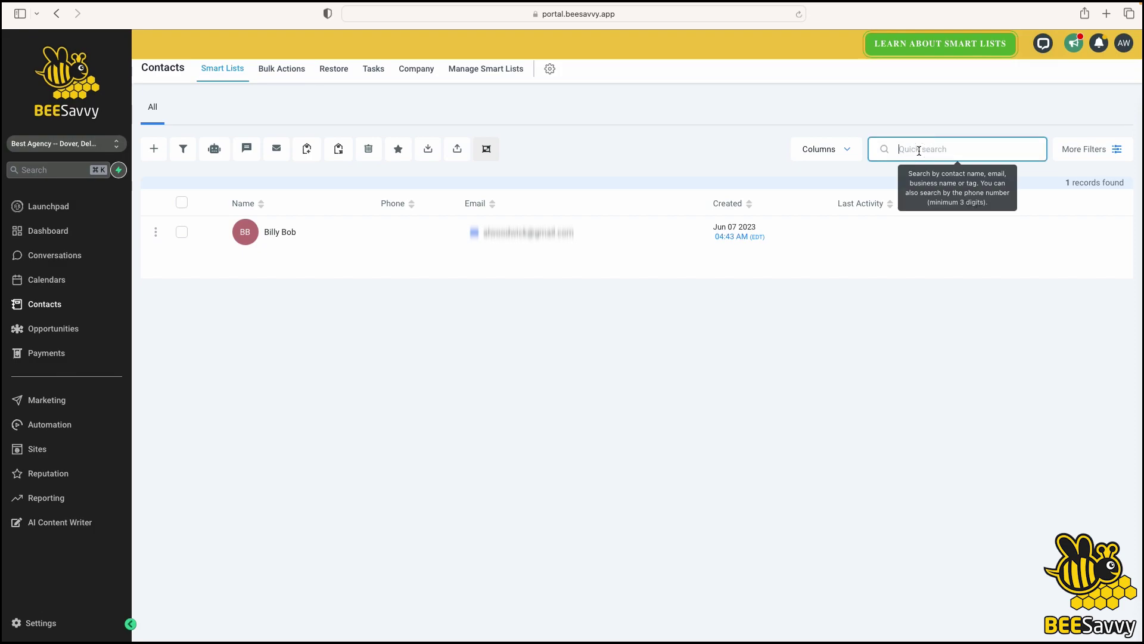
pyautogui.write('billy')
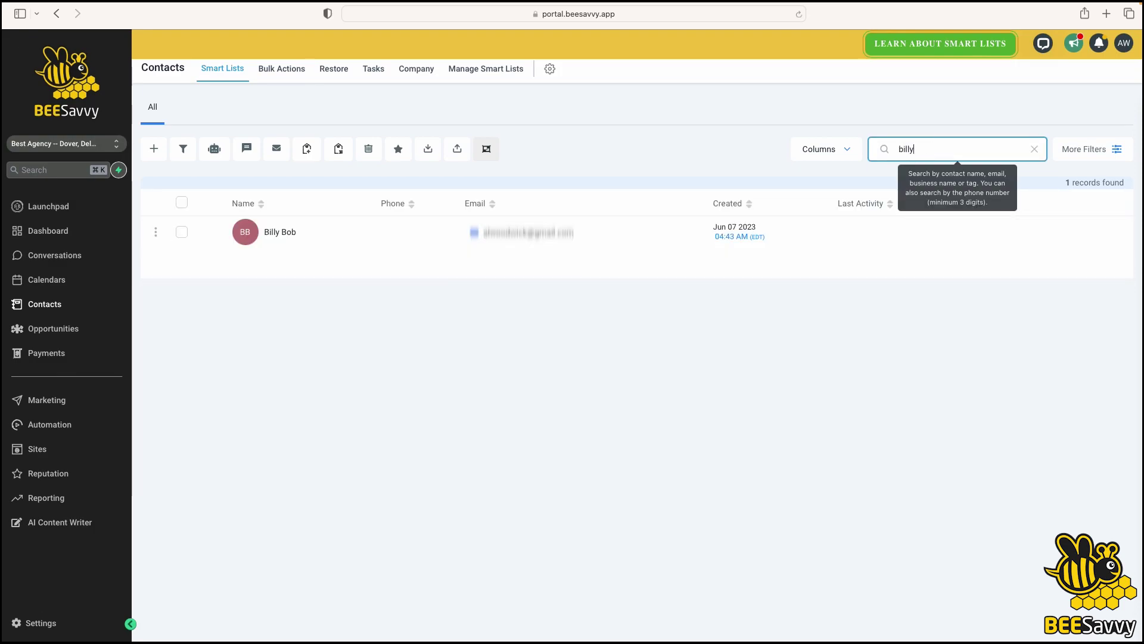
pyautogui.click(528, 237)
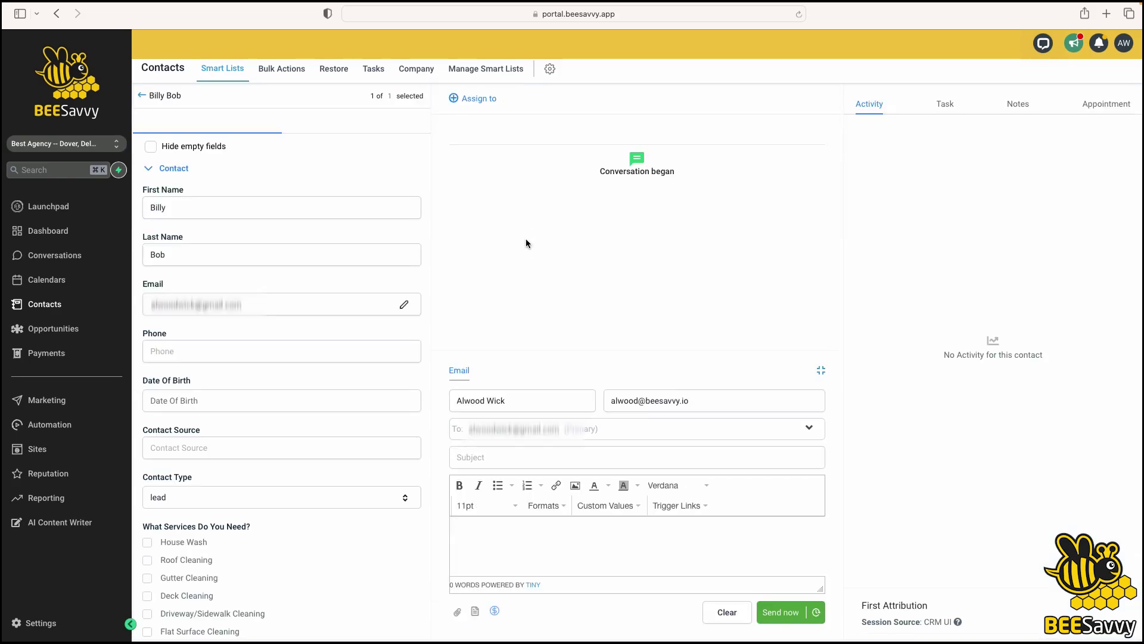
# Email the contact with subject 'Hi this is BeeSavvy lets chat soon' and body 'hi hope you are well'
pyautogui.click(517, 458)
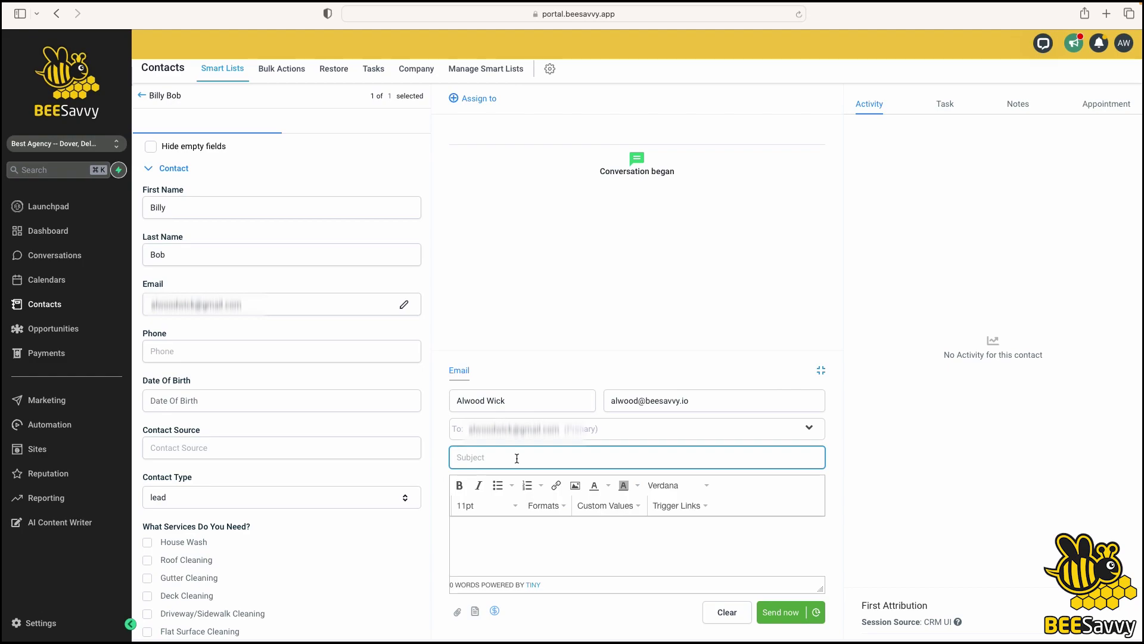
pyautogui.write('Hi this is BeeSavvy lets chat soon')
pyautogui.click(512, 542)
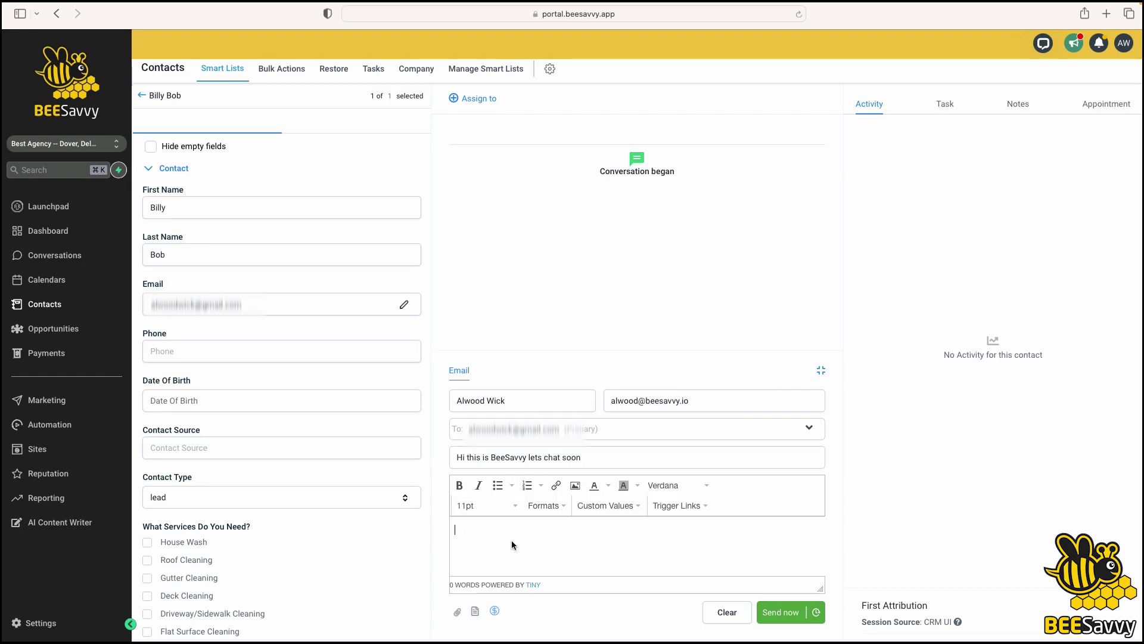
pyautogui.write('hi hope you are well')
pyautogui.click(777, 614)
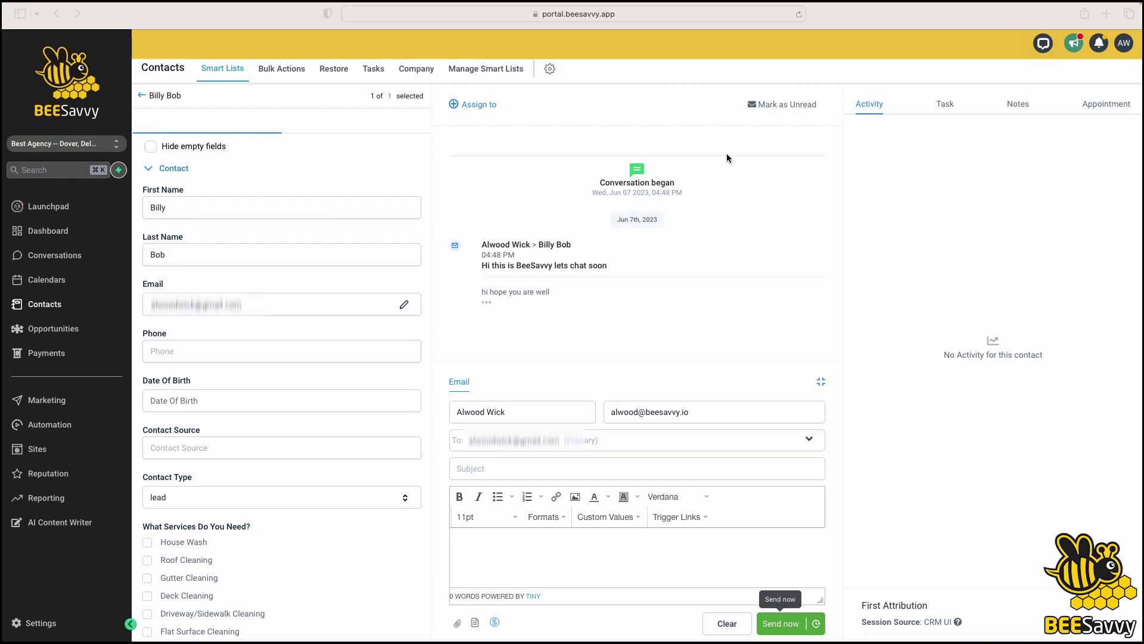
# Reload the contact page, expand the reply and earlier email, then open Conversations
pyautogui.click(799, 14)
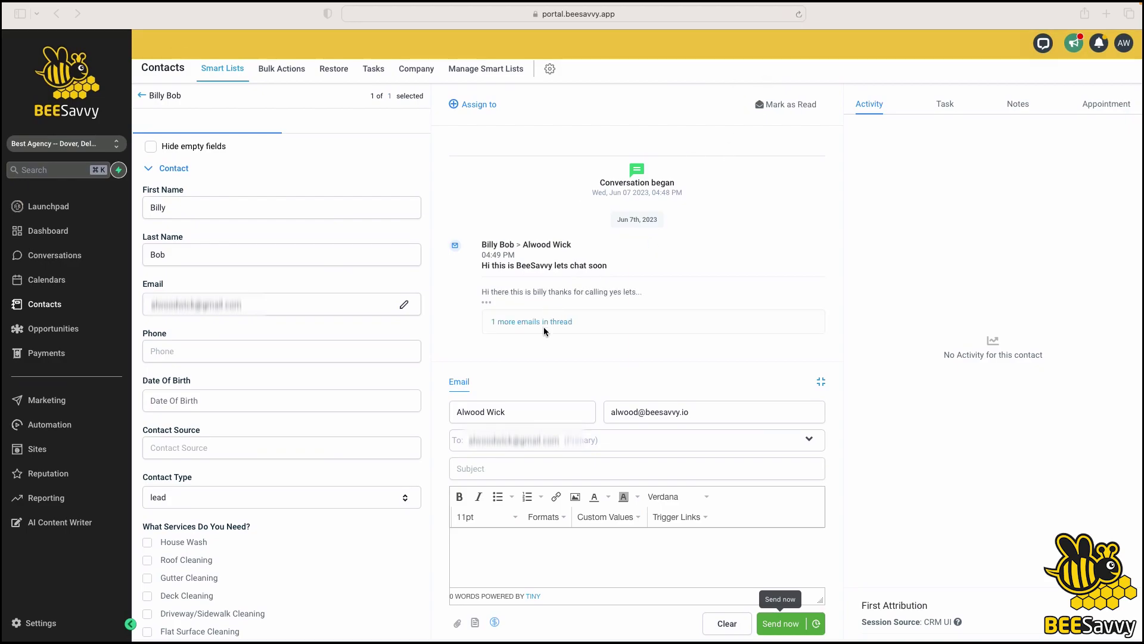
pyautogui.click(487, 304)
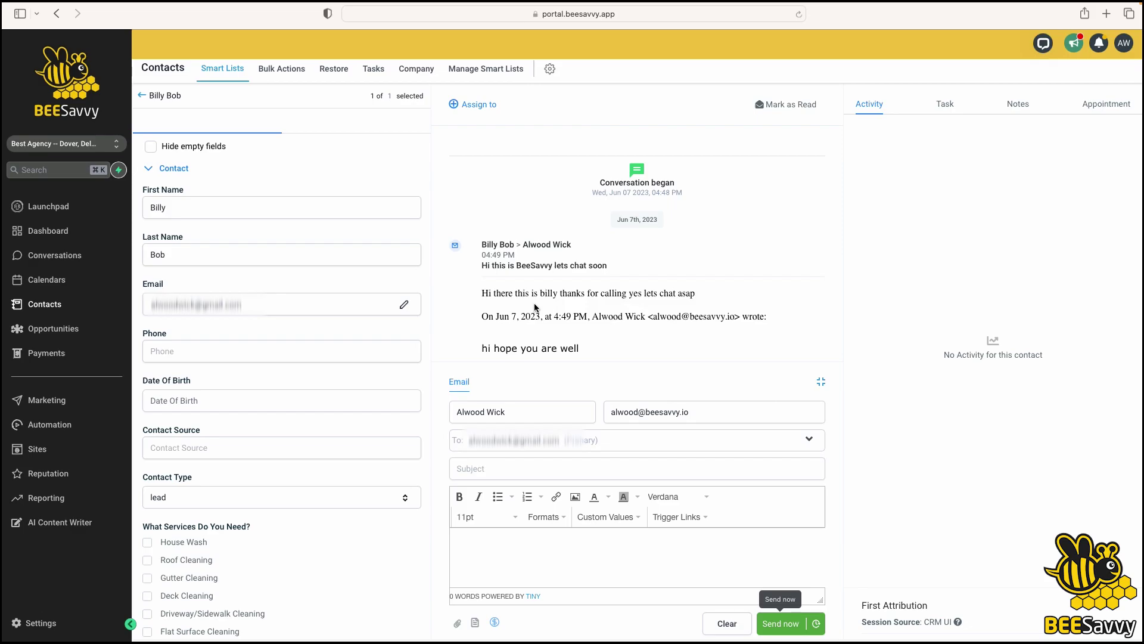
pyautogui.scroll(-3, 535, 307)
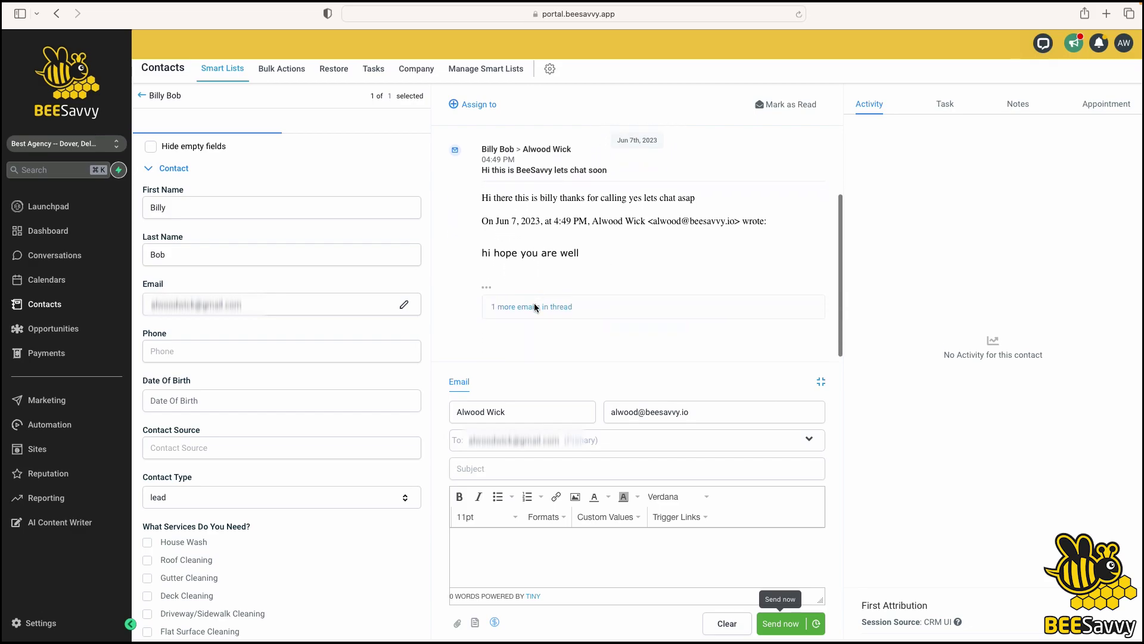
pyautogui.click(489, 289)
pyautogui.click(487, 289)
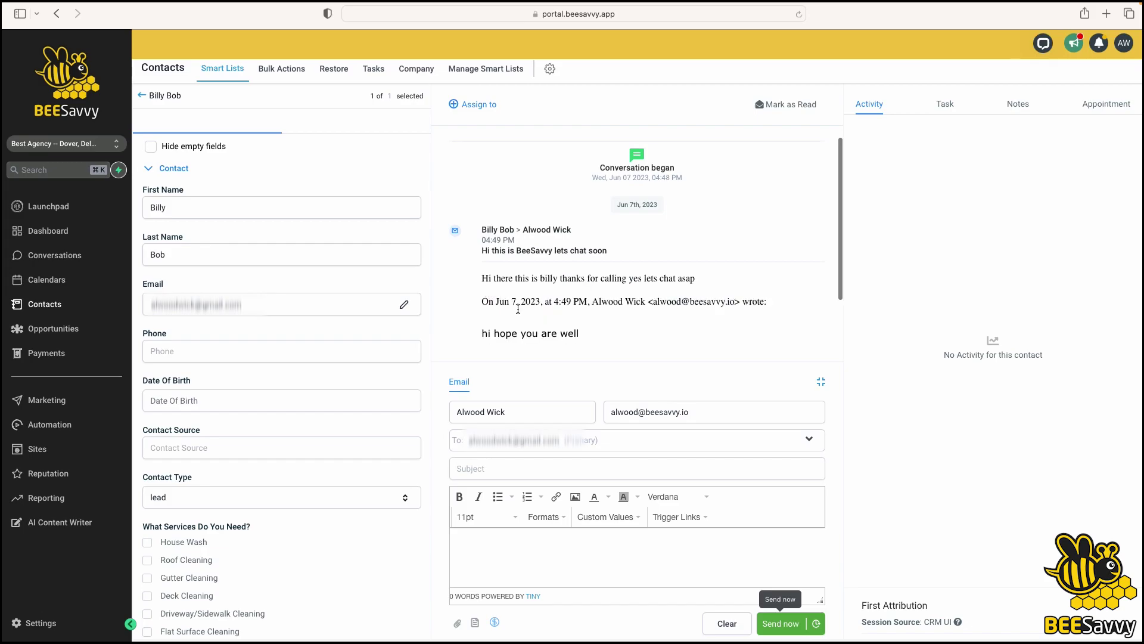
pyautogui.scroll(-2, 538, 348)
pyautogui.click(524, 307)
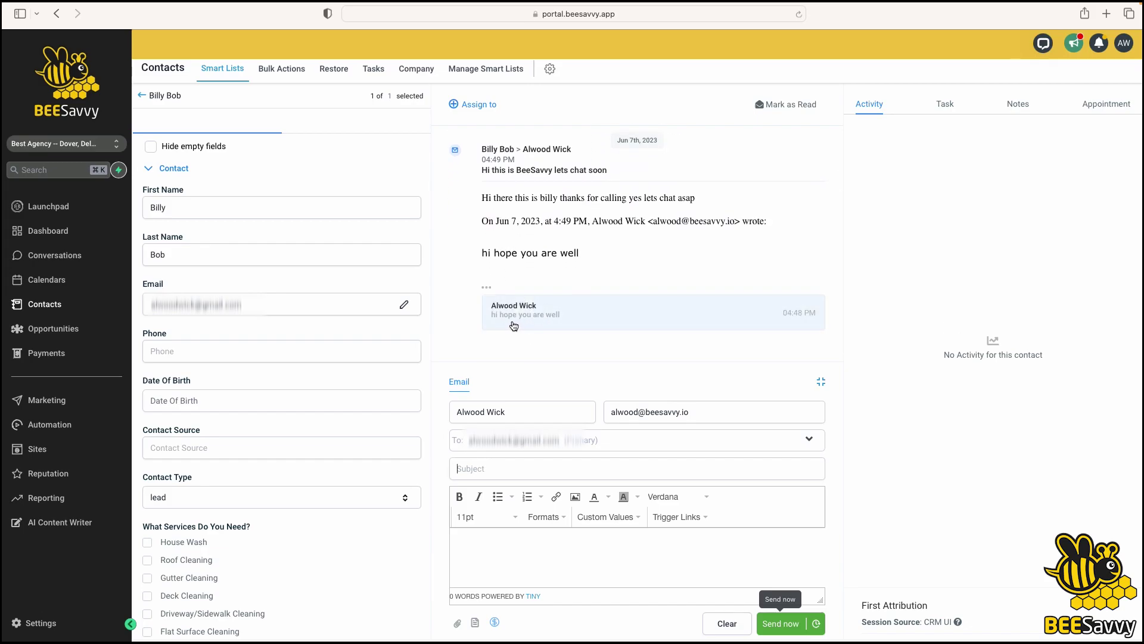
pyautogui.scroll(2, 544, 316)
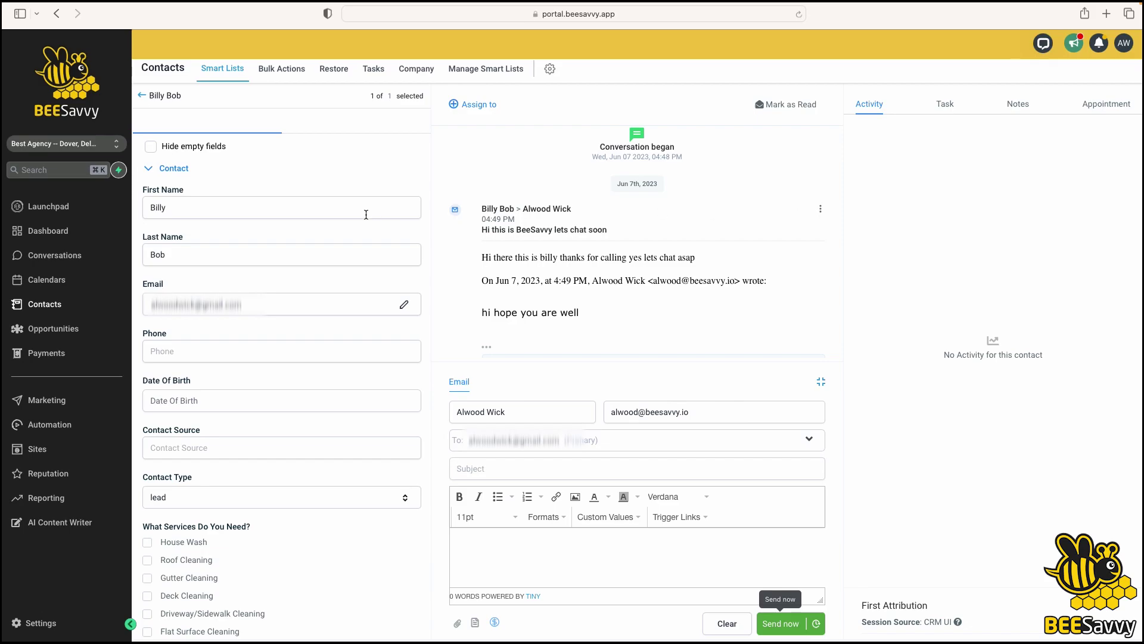
pyautogui.click(65, 257)
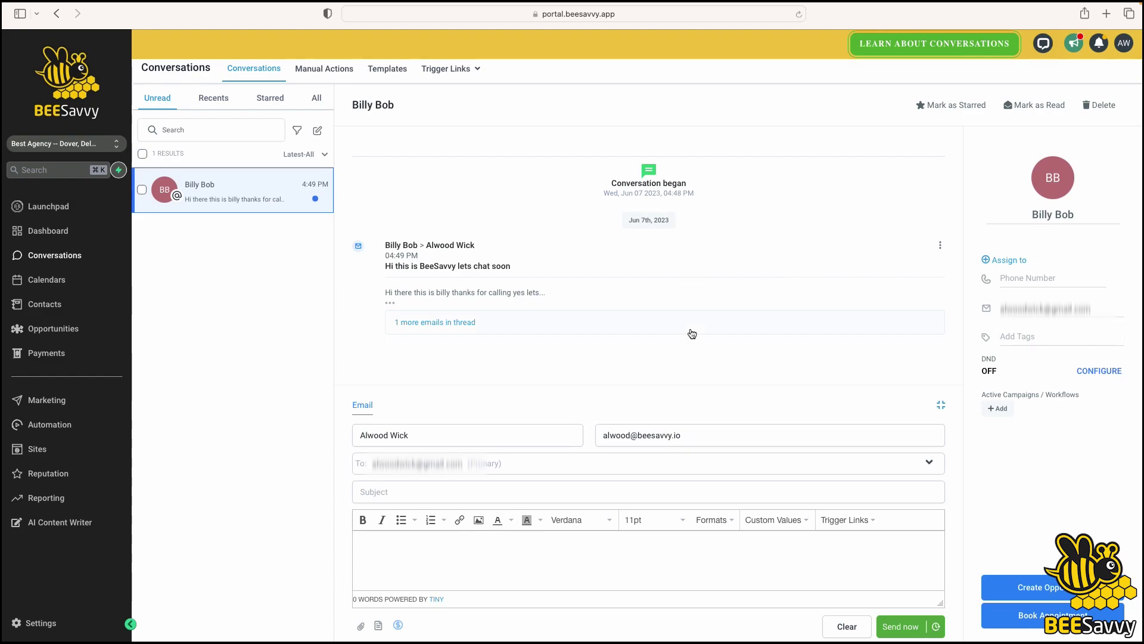
# Expand the contact's full reply and mark the conversation as read
pyautogui.click(391, 303)
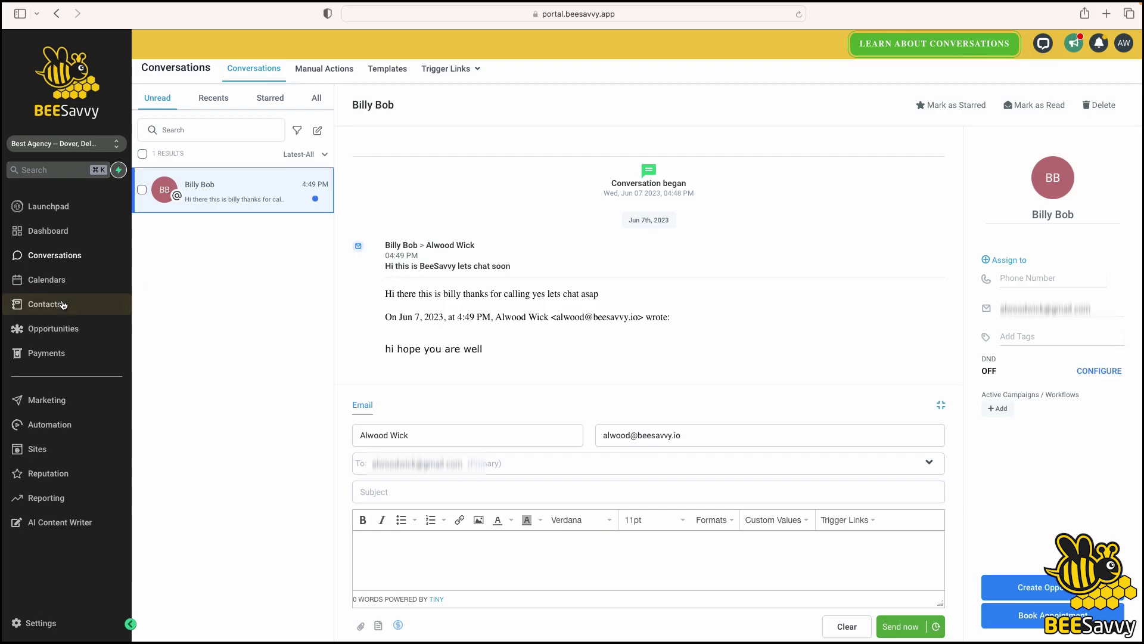
pyautogui.click(52, 256)
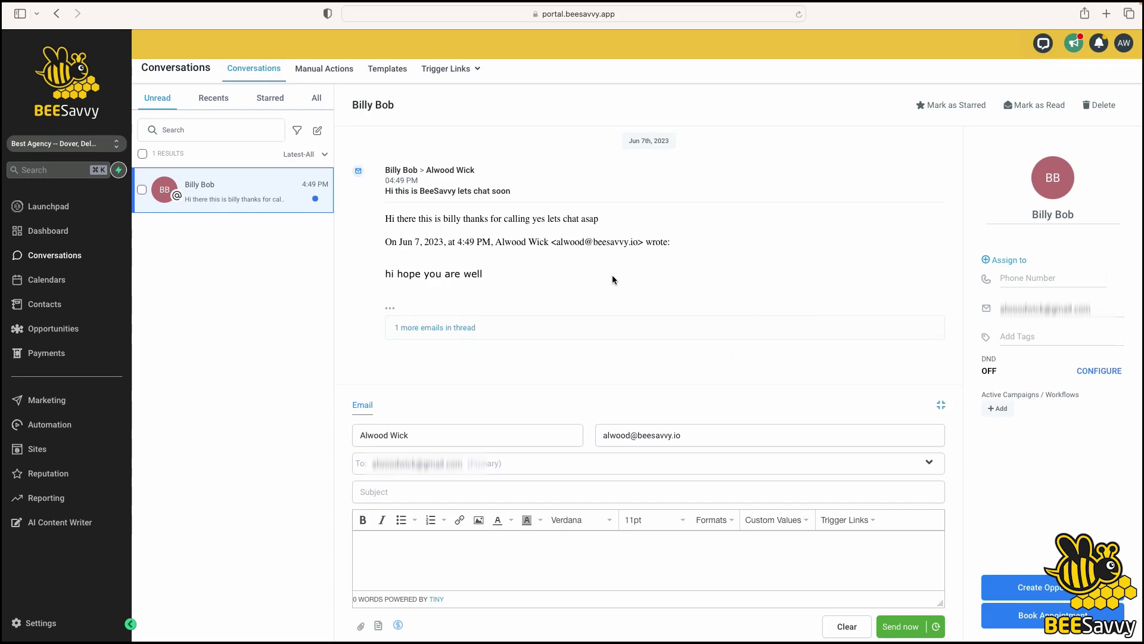
pyautogui.click(1056, 108)
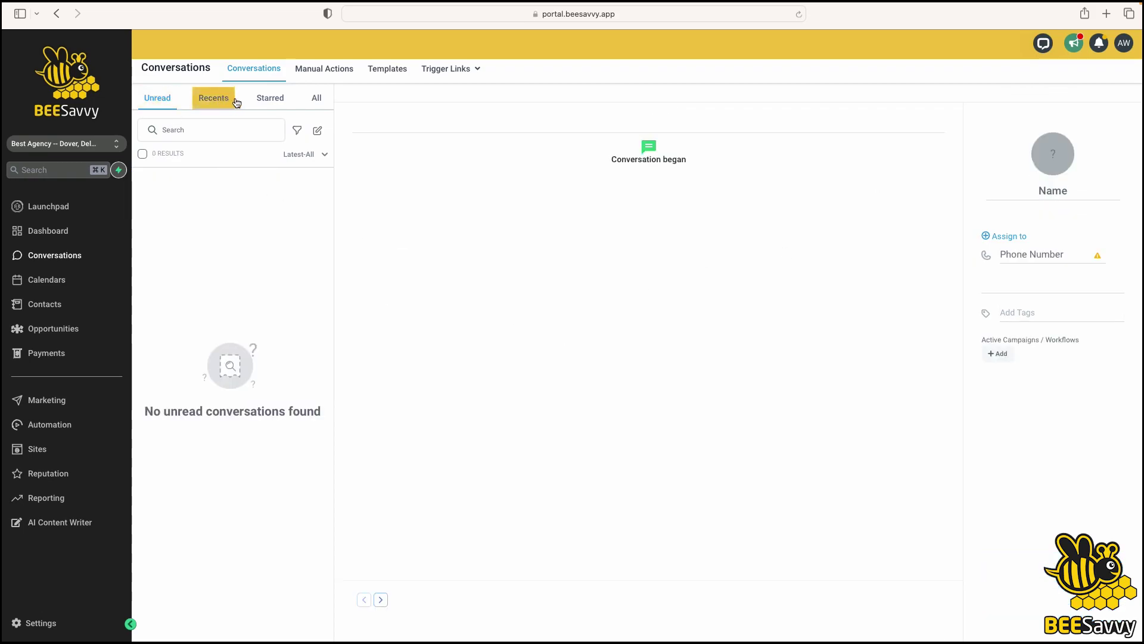
# List all conversations and expand the reply 'thanks for calling yes lets chat asap'
pyautogui.click(205, 103)
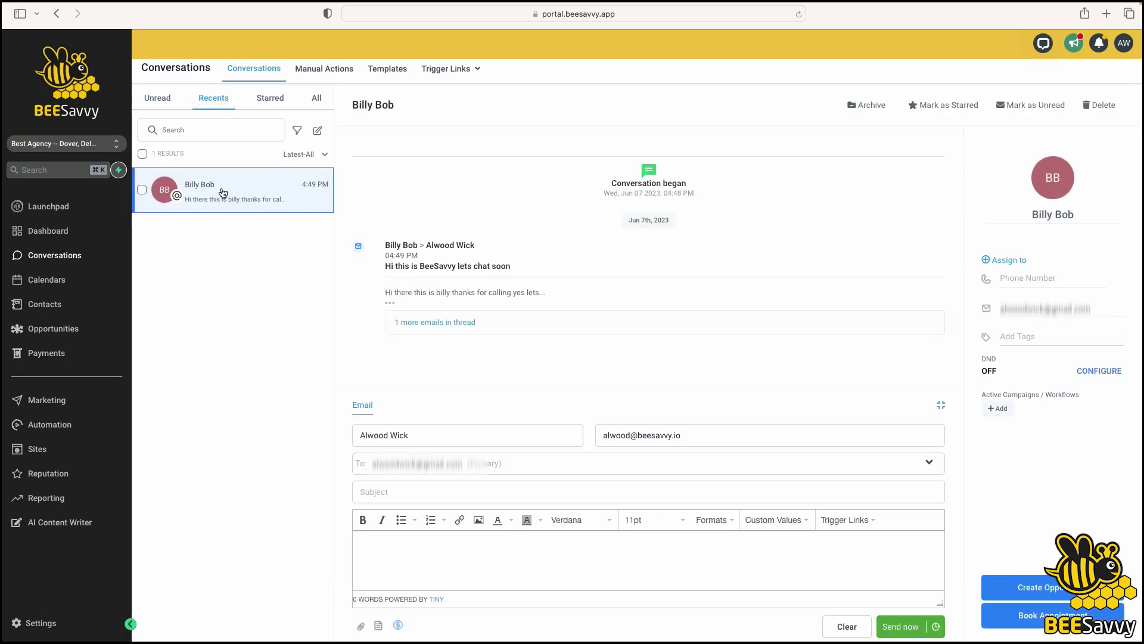
pyautogui.click(317, 99)
pyautogui.click(385, 304)
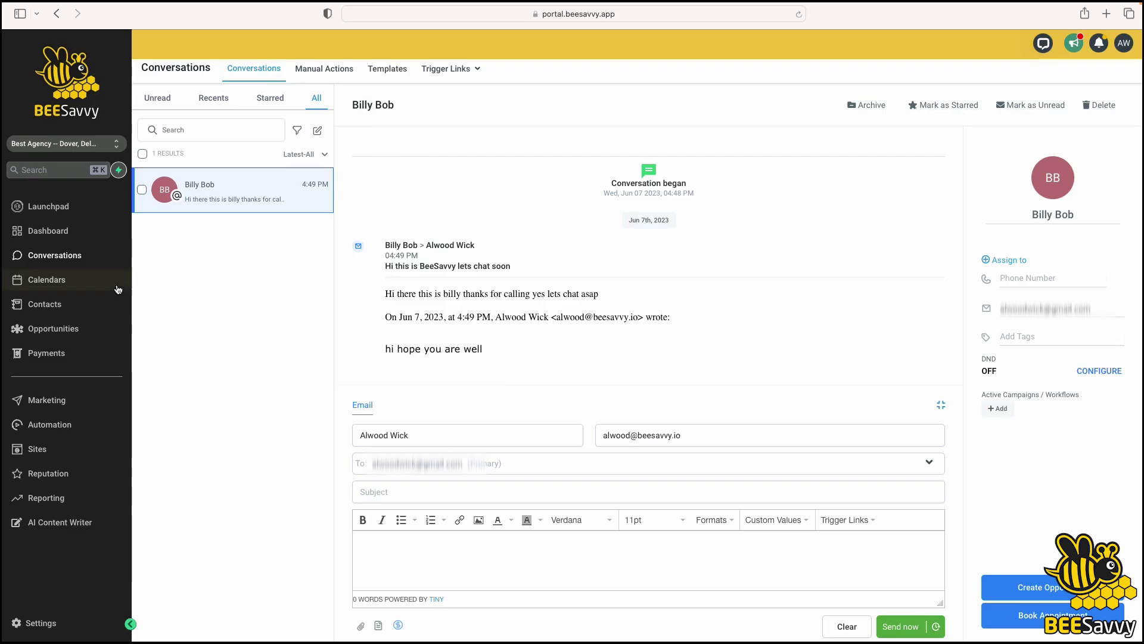
pyautogui.click(57, 256)
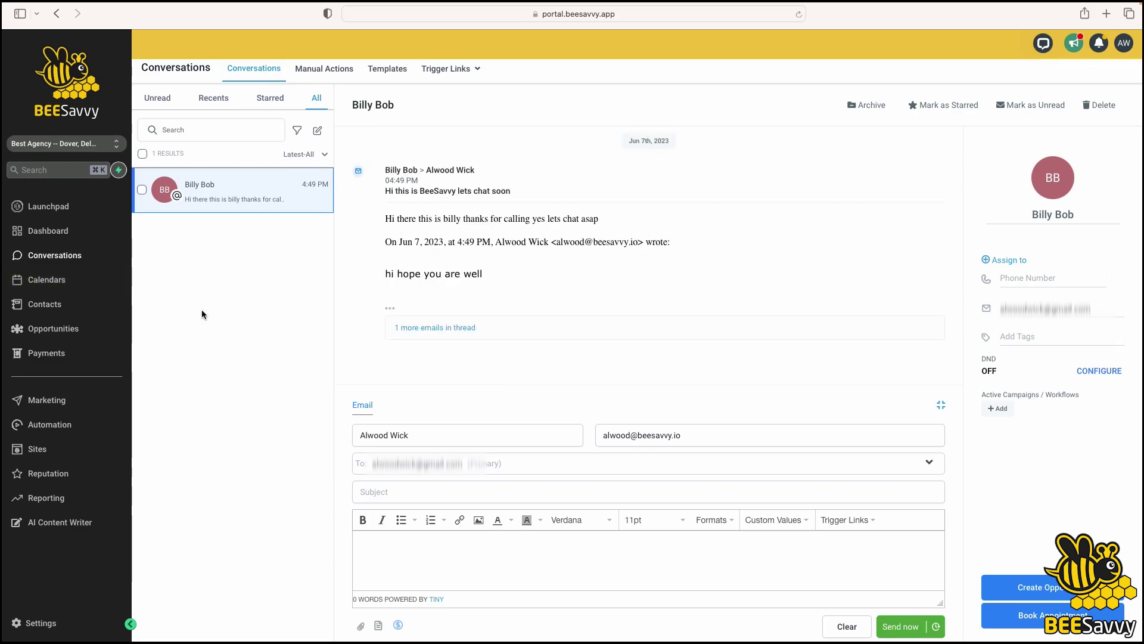